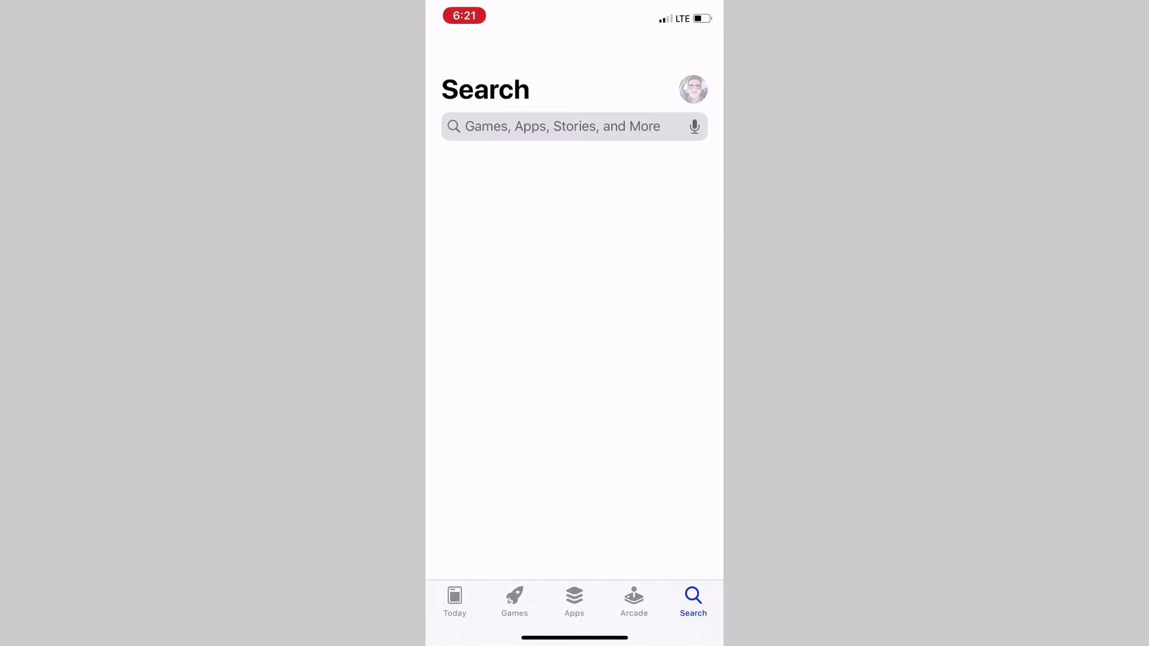
pyautogui.write('C')
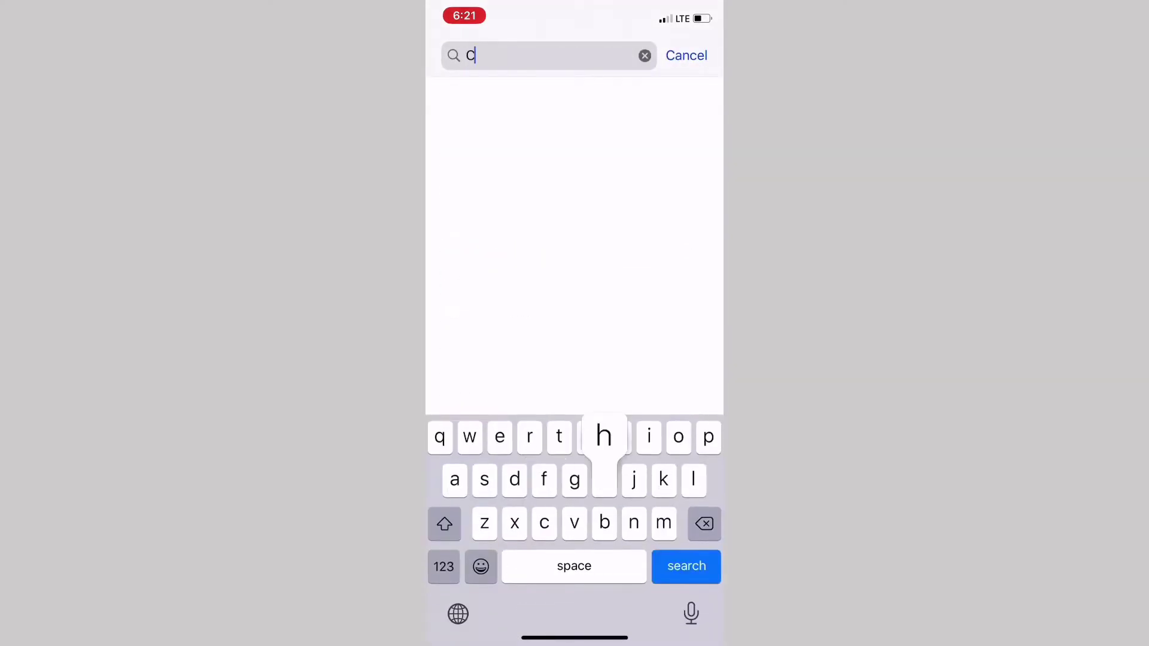
pyautogui.write('hrome')
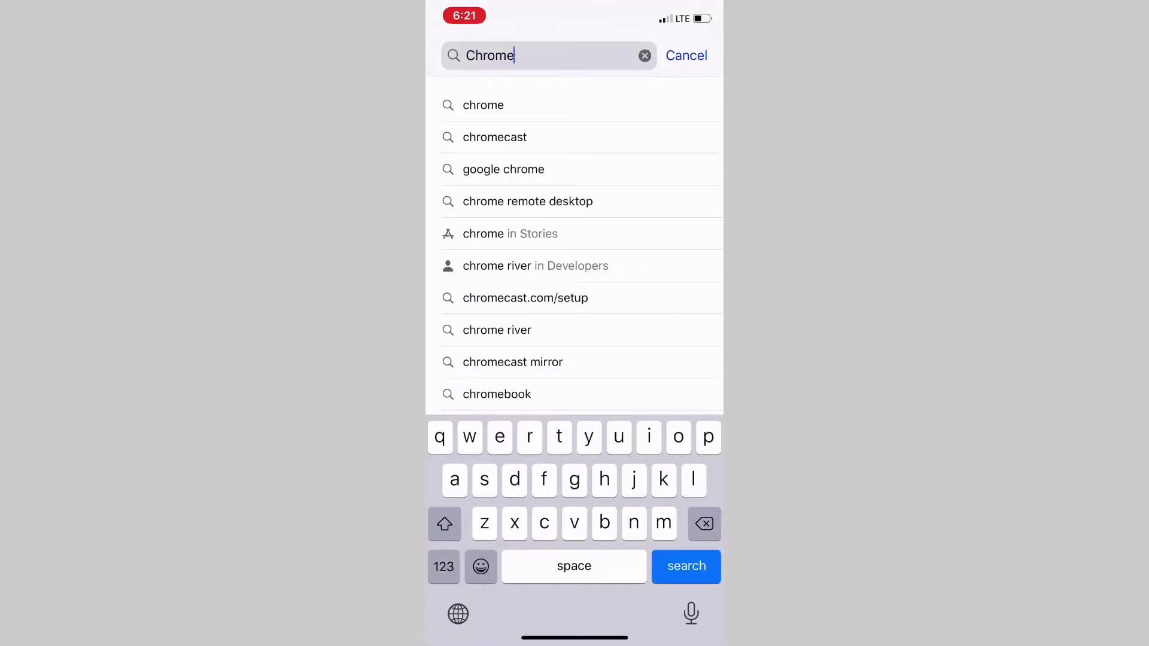
# Step: Search the App Store for 'Chrome', confirm it is installed, then switch to YouTube
pyautogui.click(503, 169)
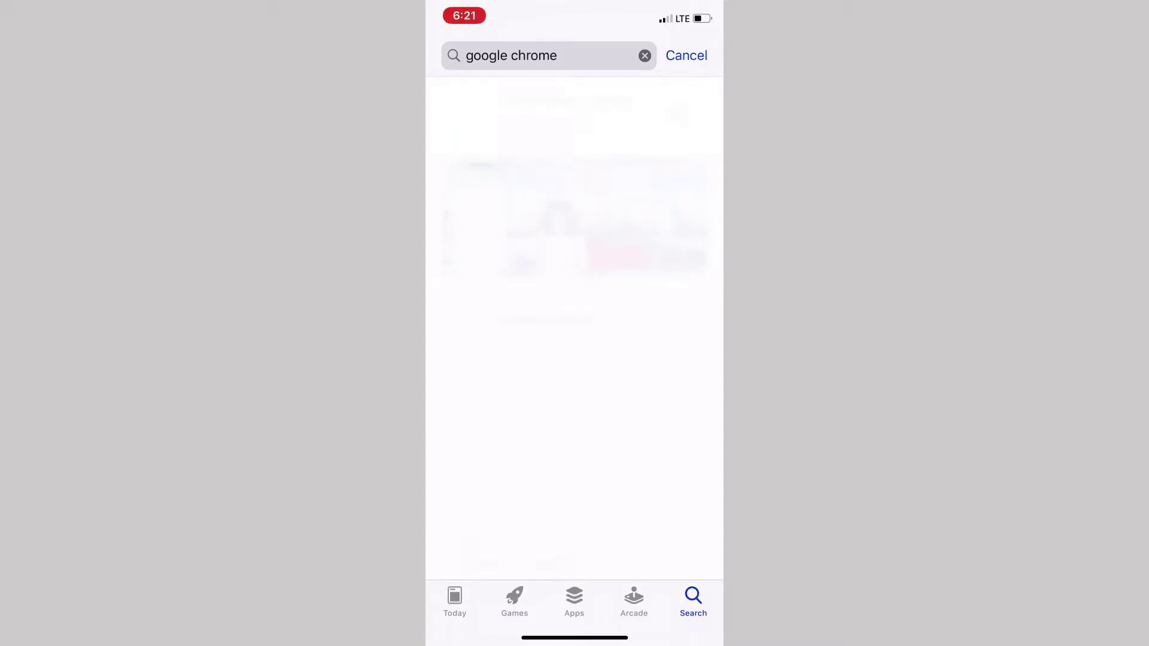
pyautogui.scroll(-2, 575, 359)
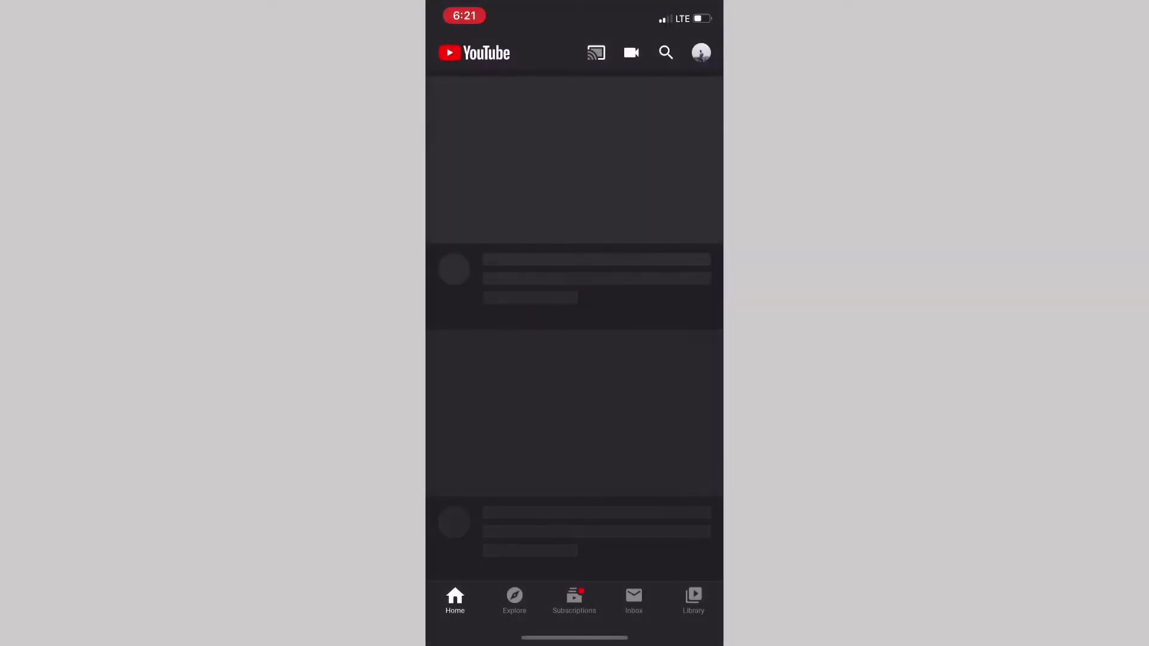
# Step: Open the How To Videos channel from Library and bring up its Share option
pyautogui.click(693, 599)
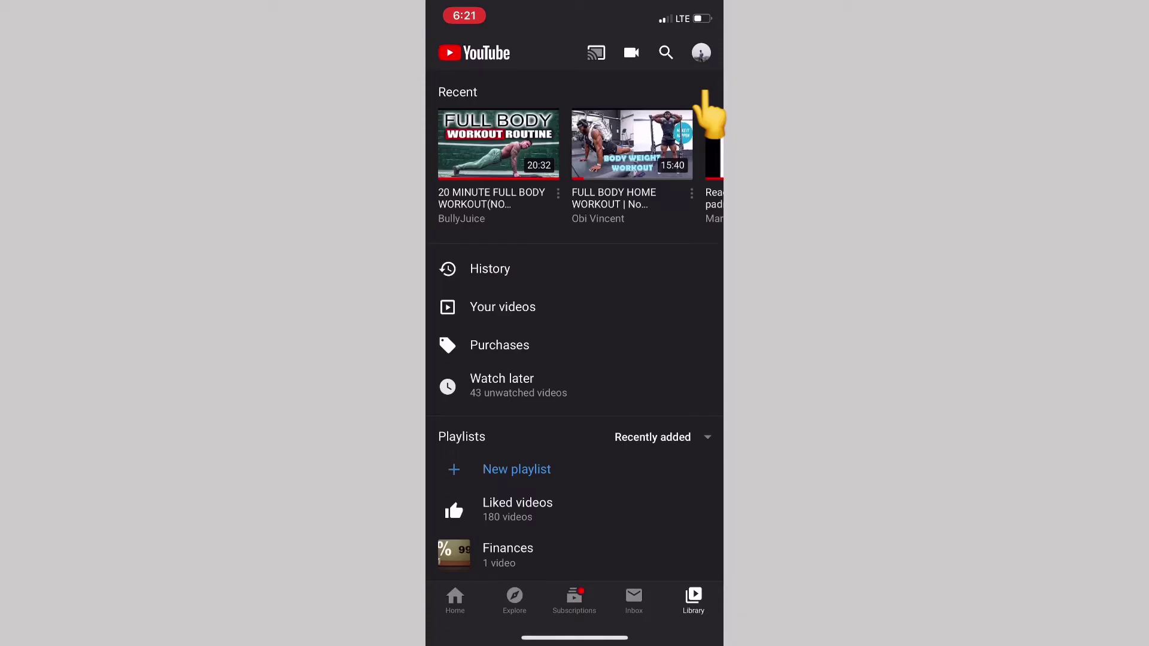
pyautogui.click(701, 52)
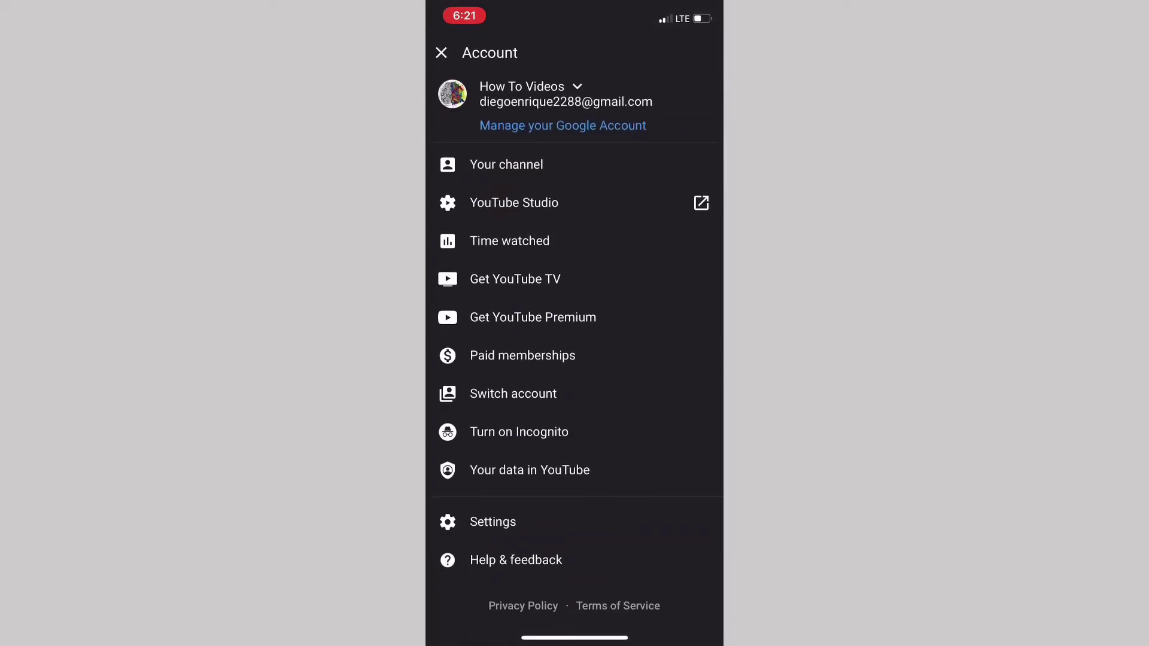
pyautogui.click(507, 165)
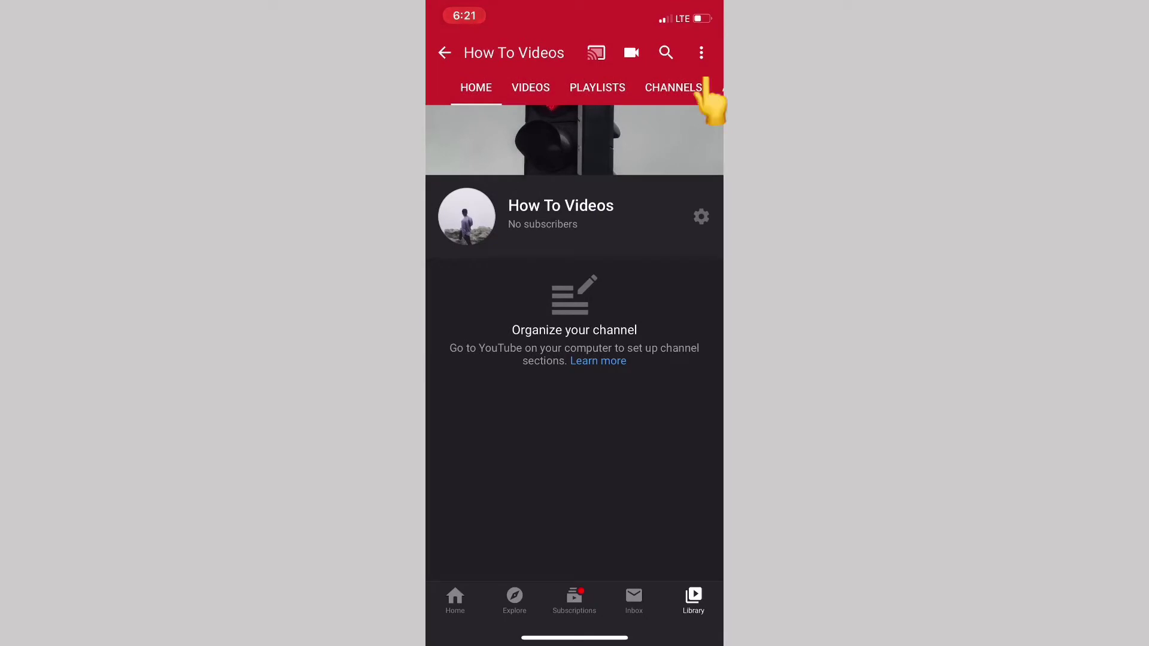
pyautogui.click(701, 52)
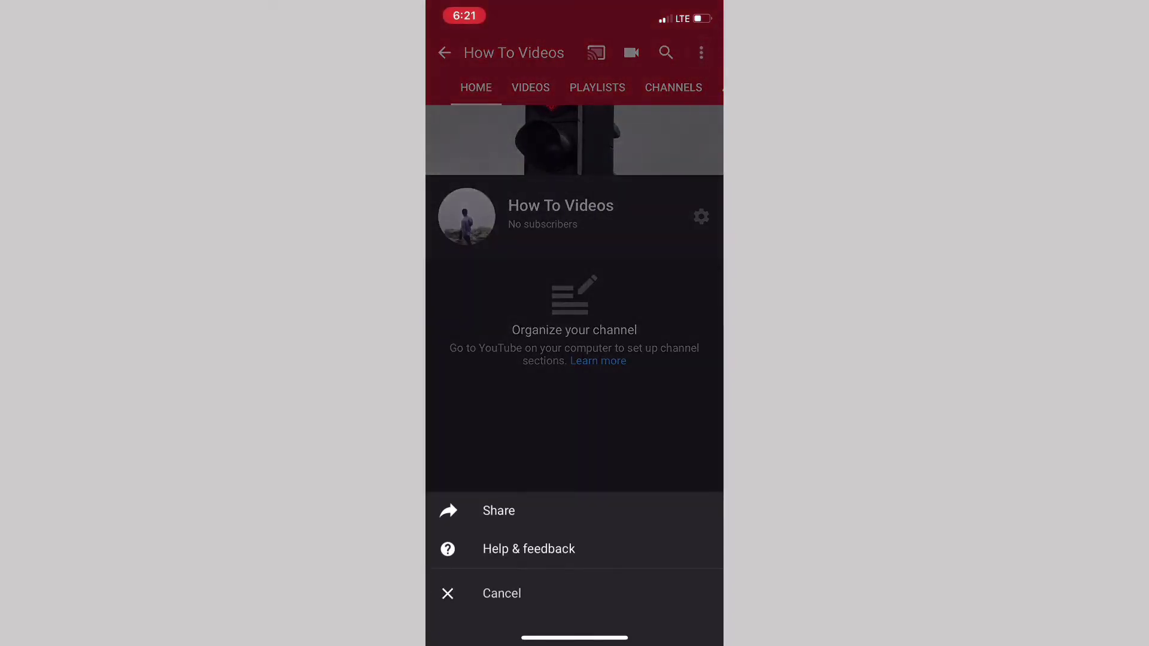
pyautogui.click(498, 510)
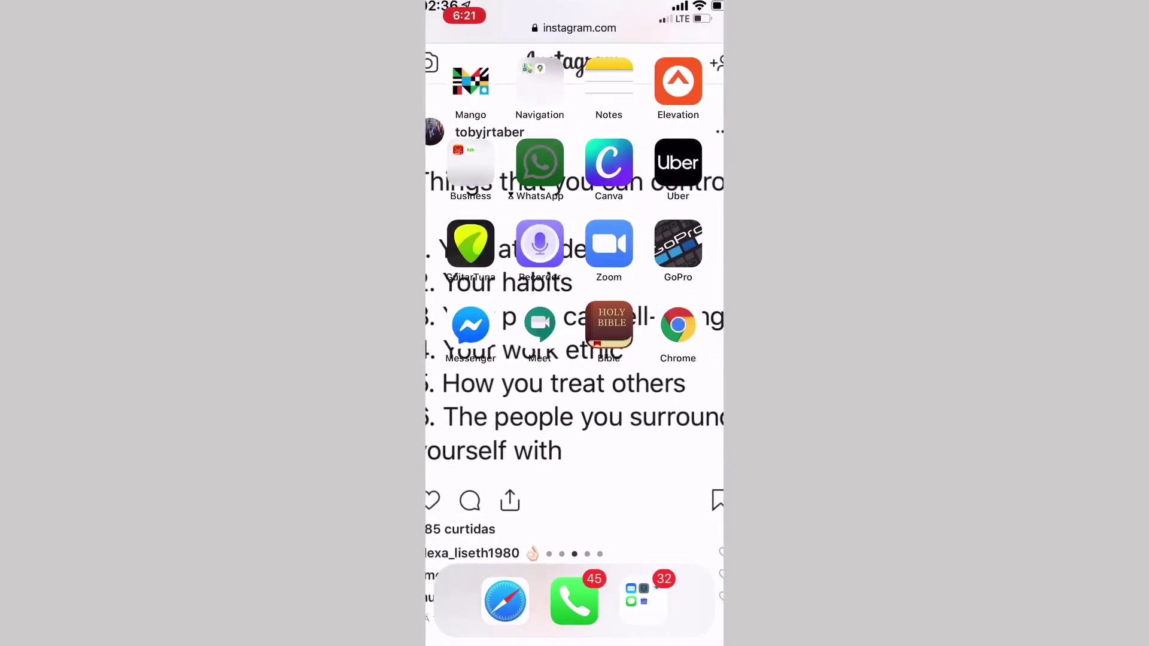
# Step: Launch Chrome and open 'How To Videos - YouTube' from the address bar suggestions
pyautogui.click(678, 325)
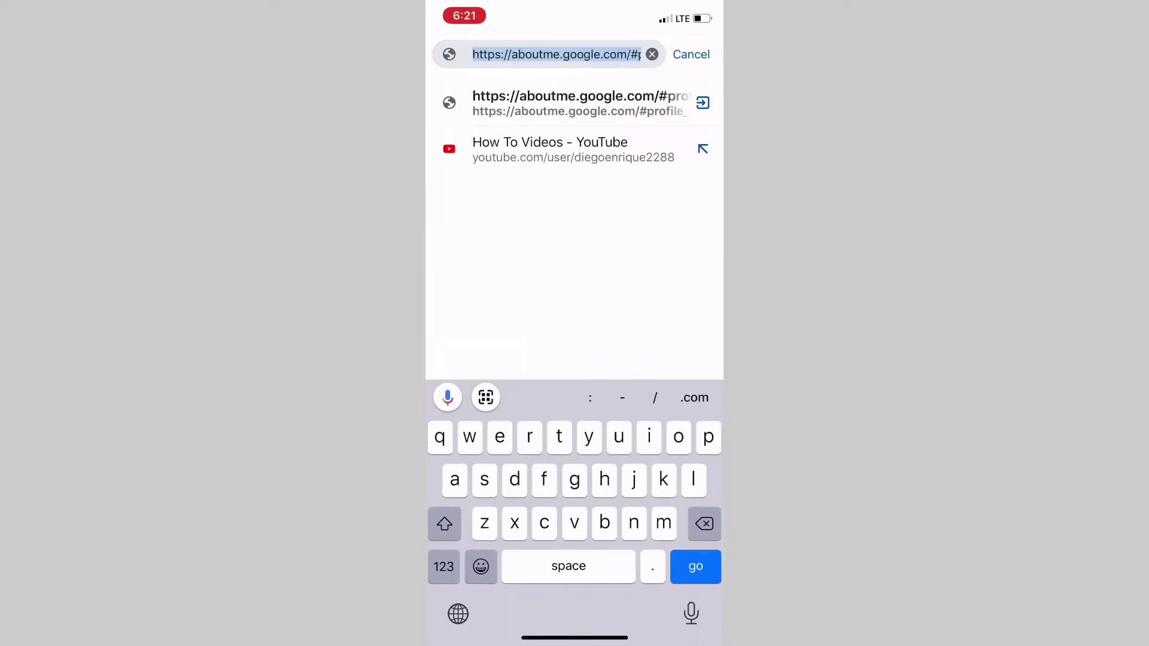
pyautogui.press('BackSpace')
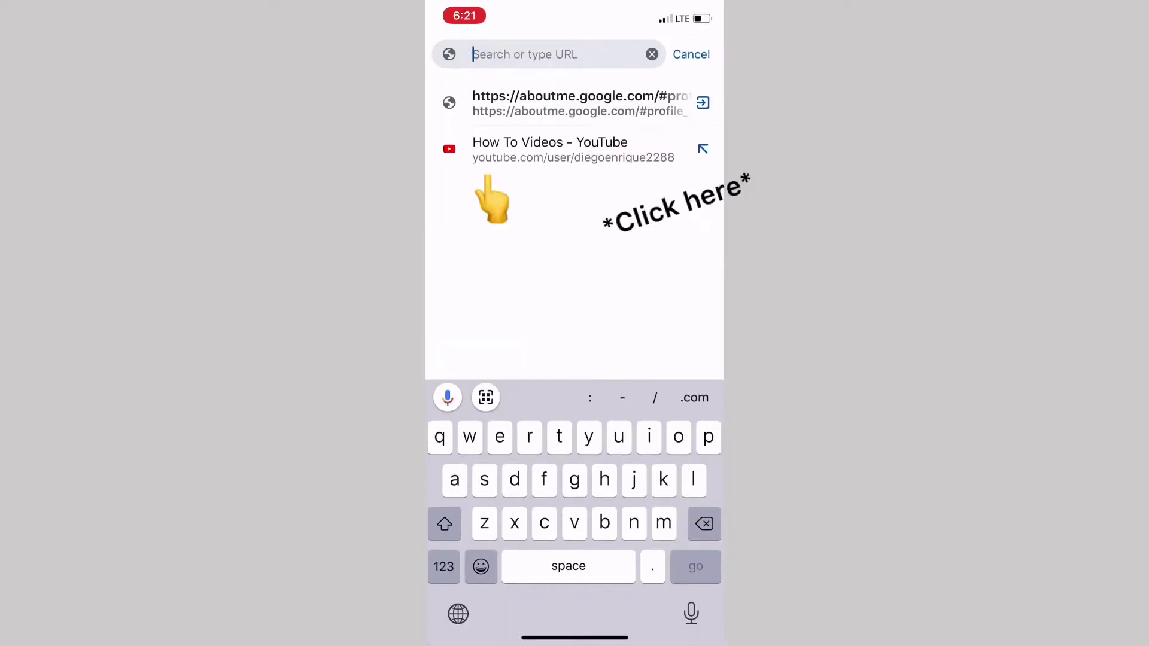
pyautogui.click(550, 149)
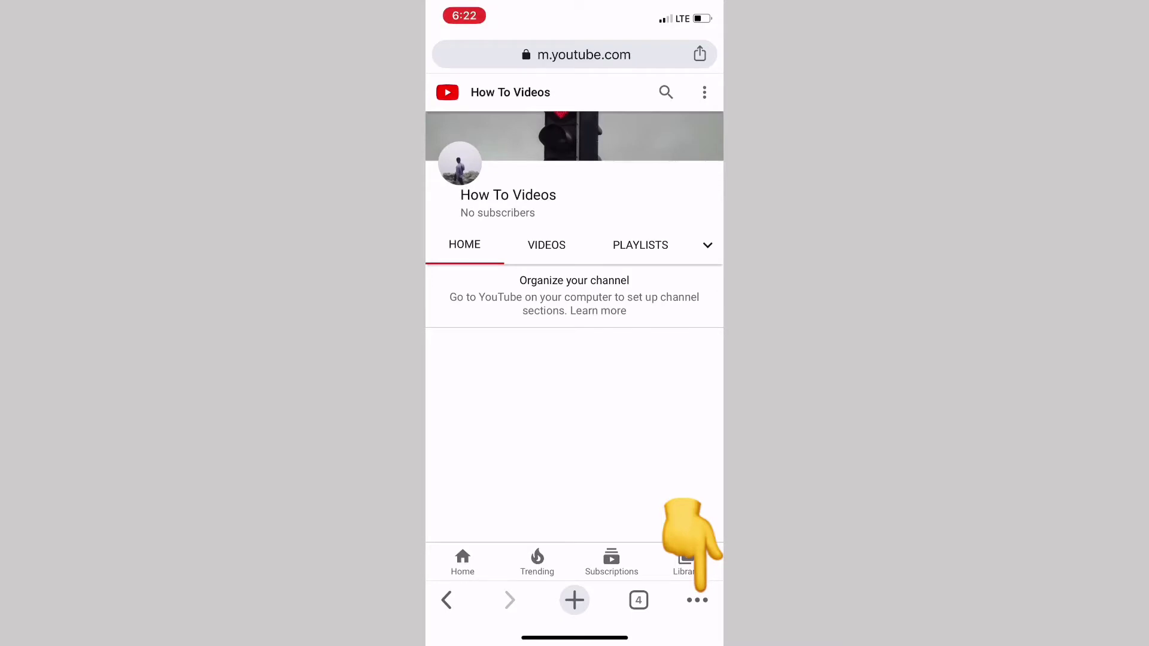
# Step: Use Request Desktop Site to load the How To Videos channel as desktop YouTube
pyautogui.click(697, 600)
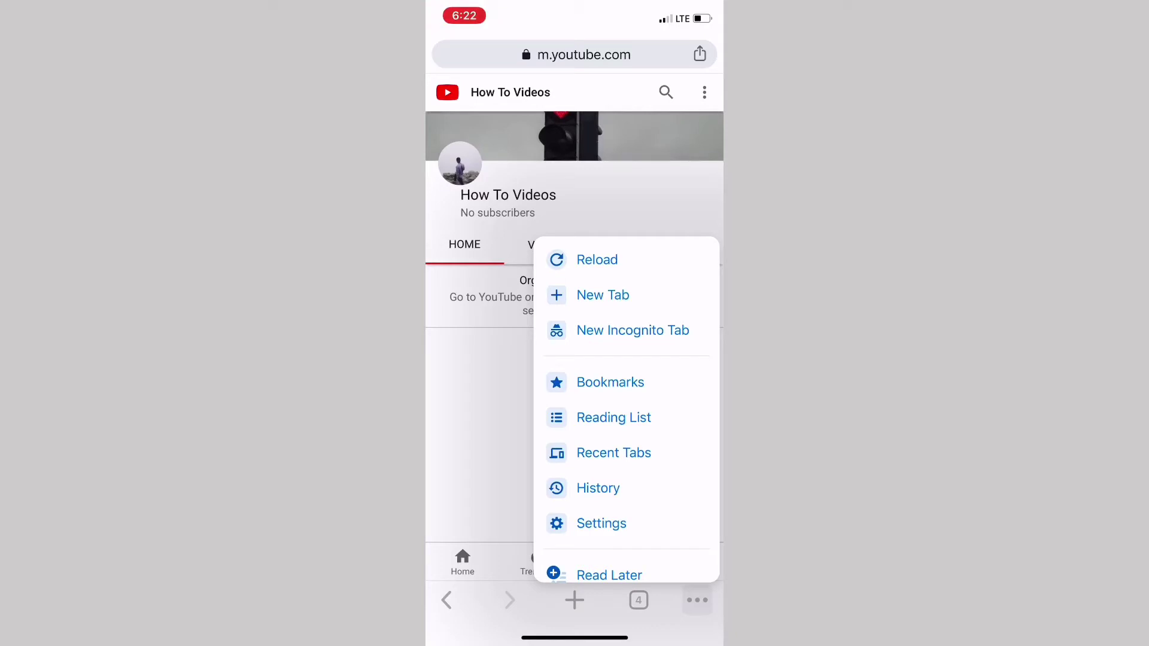
pyautogui.scroll(-5, 627, 410)
pyautogui.scroll(-2, 626, 410)
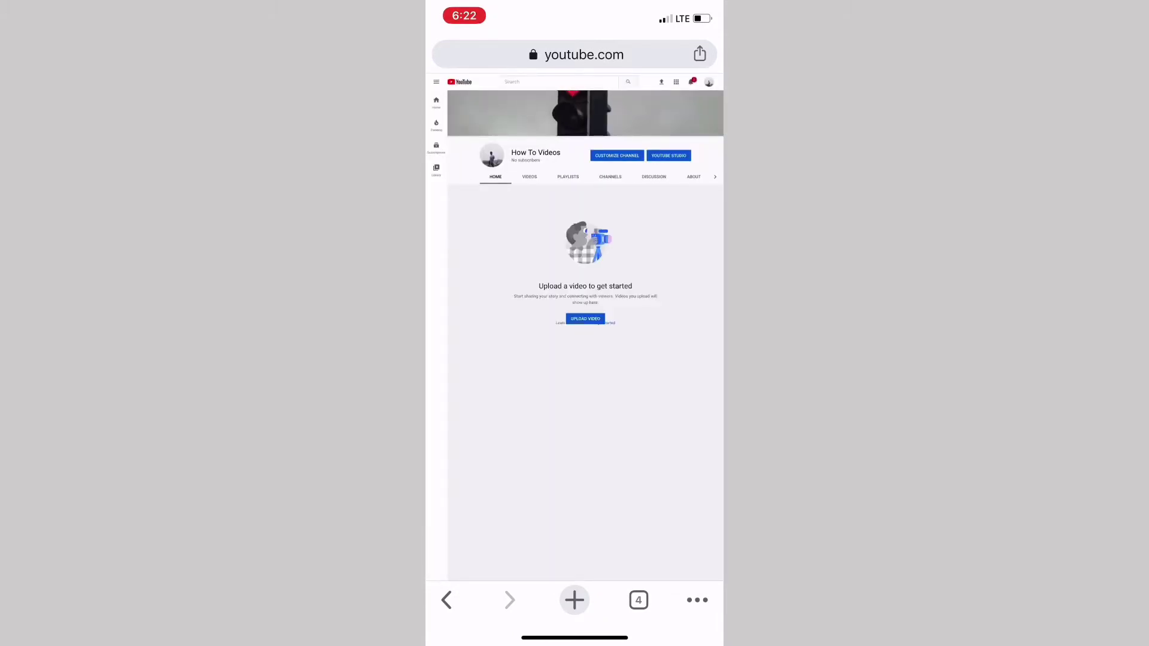
pyautogui.scroll(5, 576, 359)
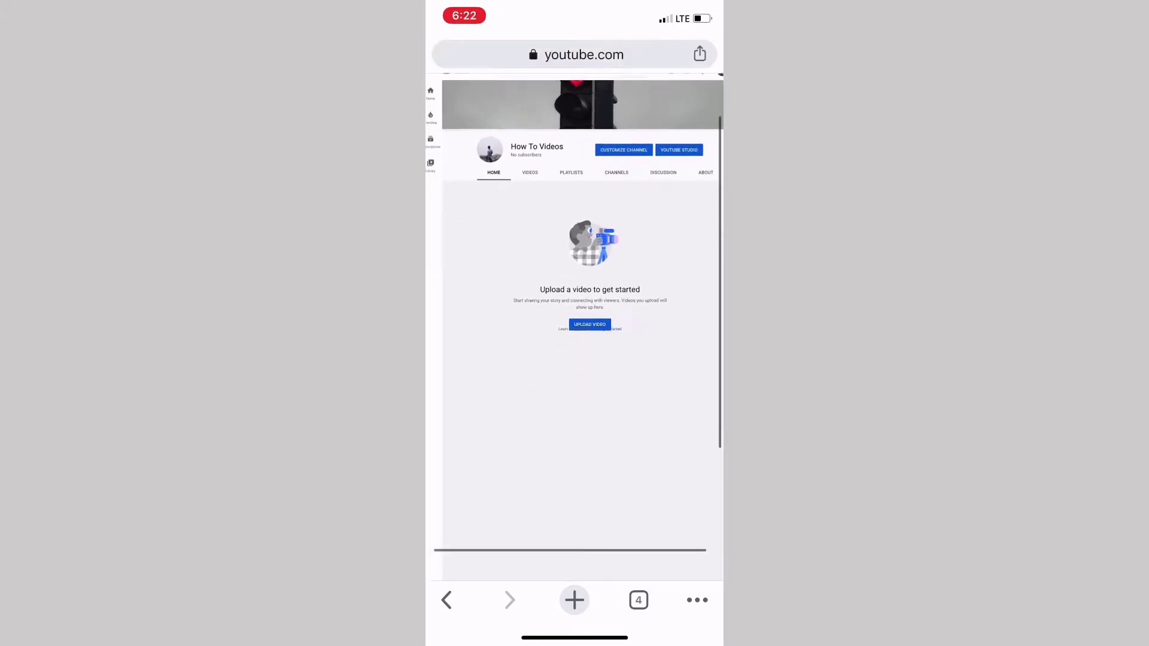
pyautogui.scroll(-3, 575, 360)
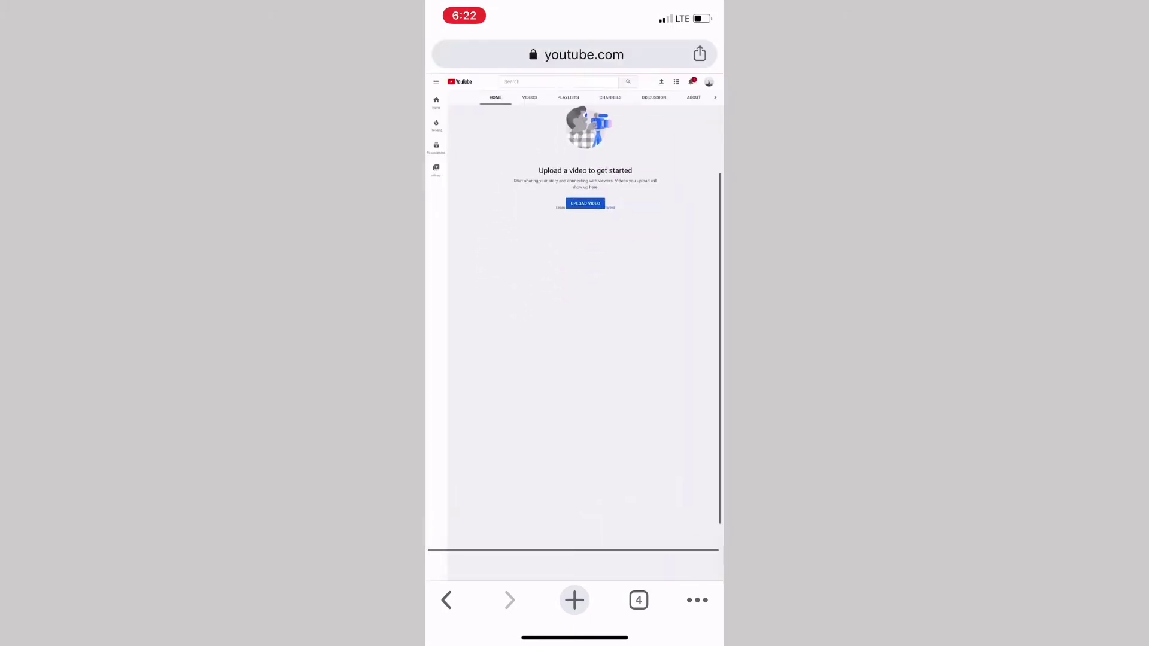
pyautogui.scroll(-2, 585, 341)
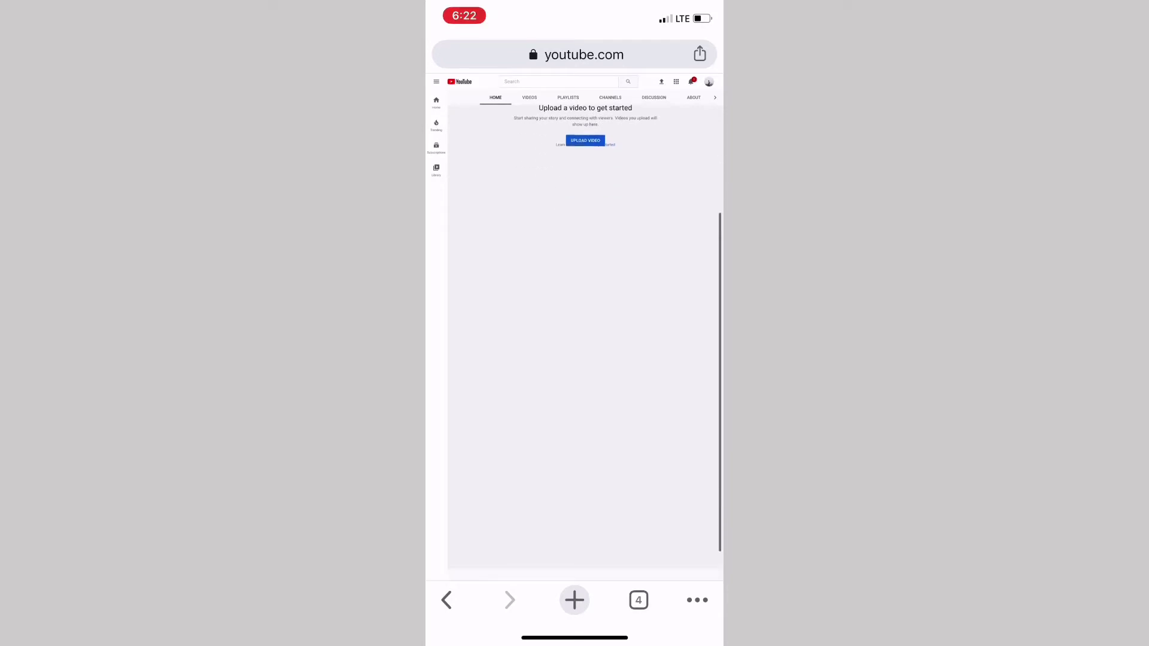
pyautogui.scroll(4, 583, 342)
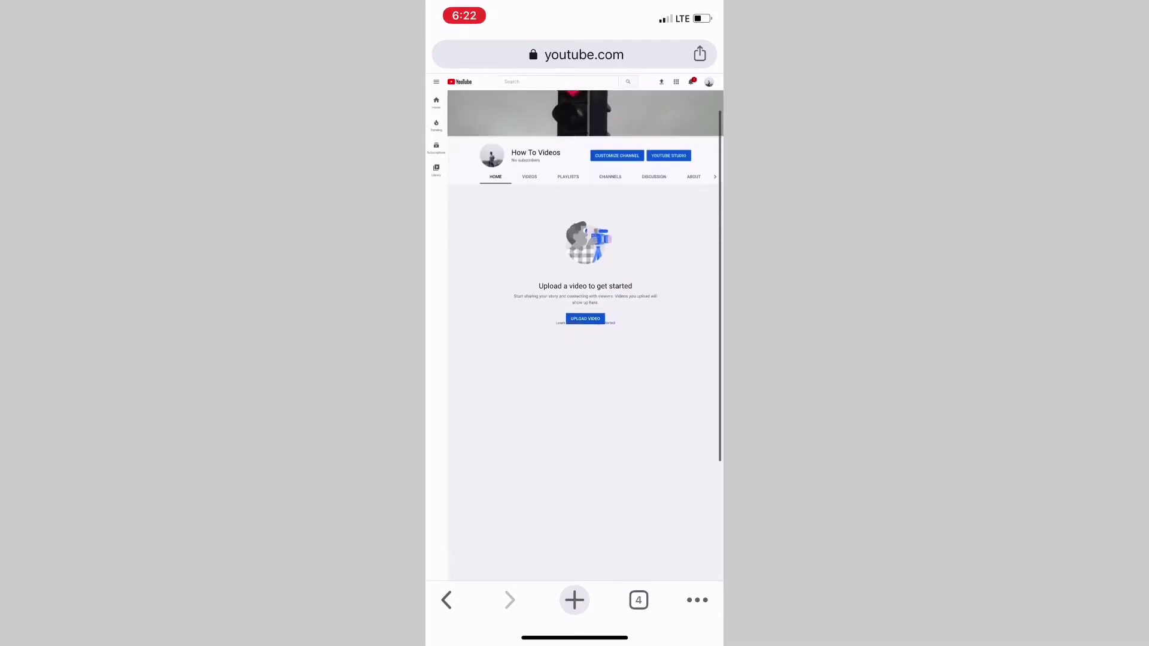
pyautogui.scroll(3, 575, 324)
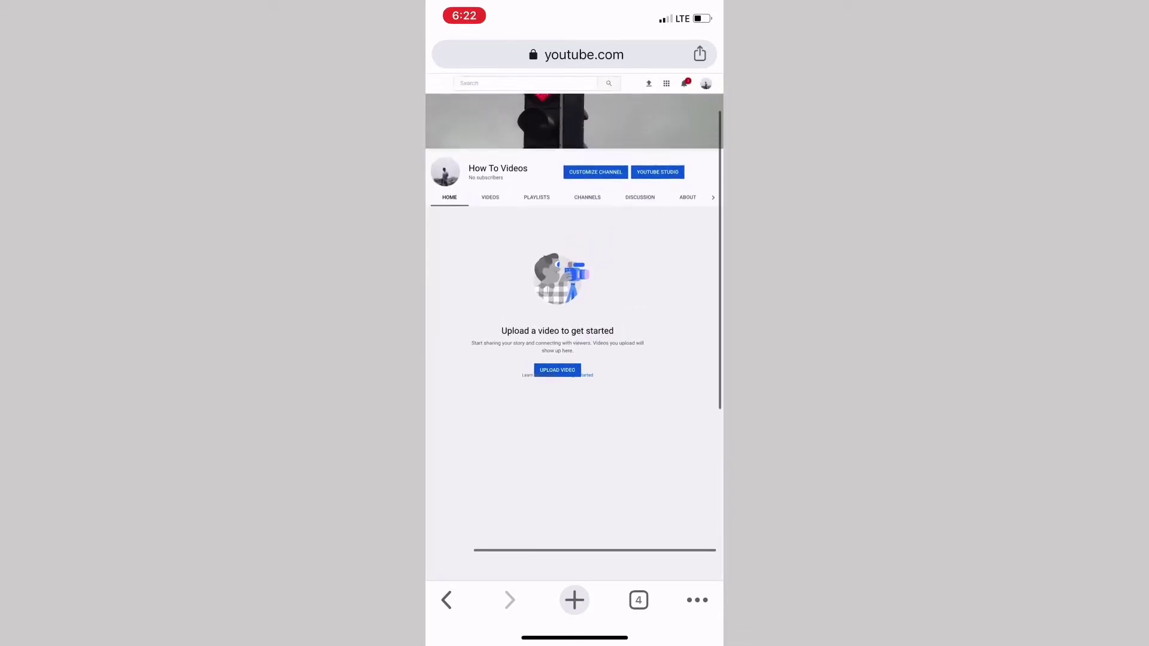
pyautogui.click(706, 83)
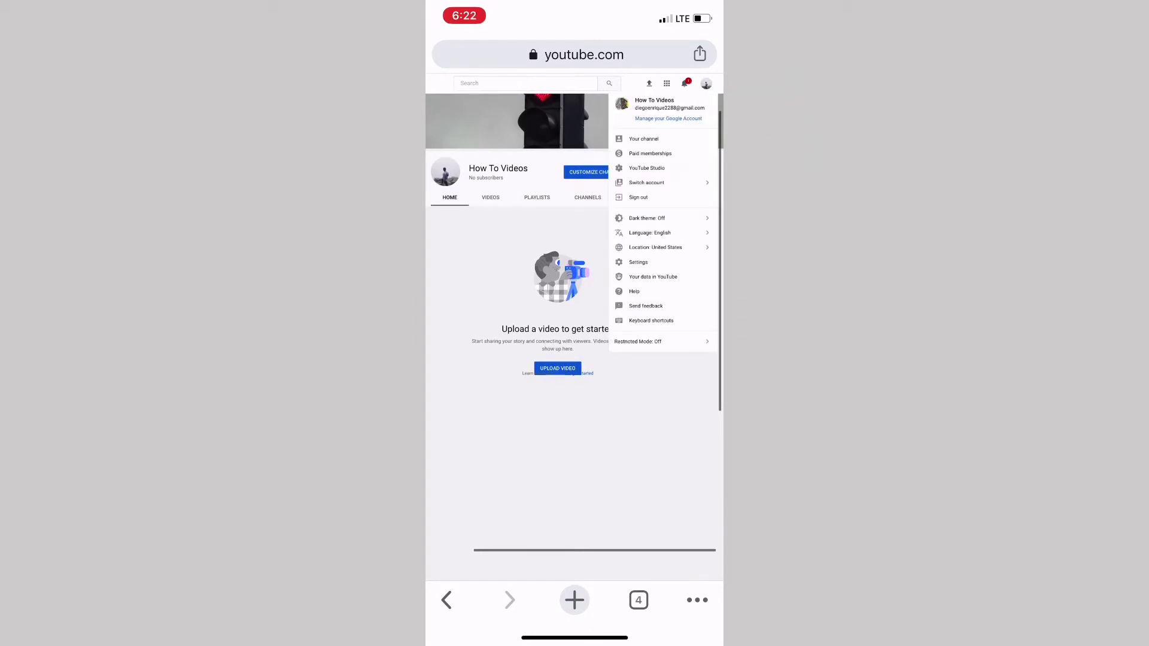
pyautogui.click(643, 139)
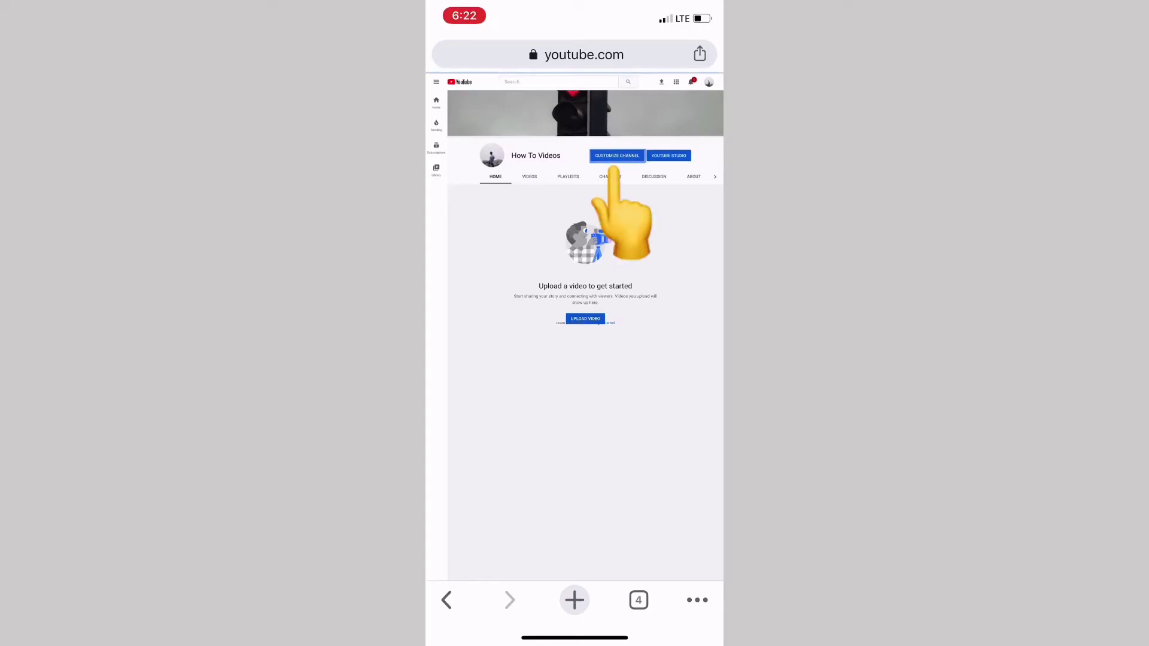
# Step: From Customize Channel, choose Edit channel art on the banner's pencil menu
pyautogui.click(617, 155)
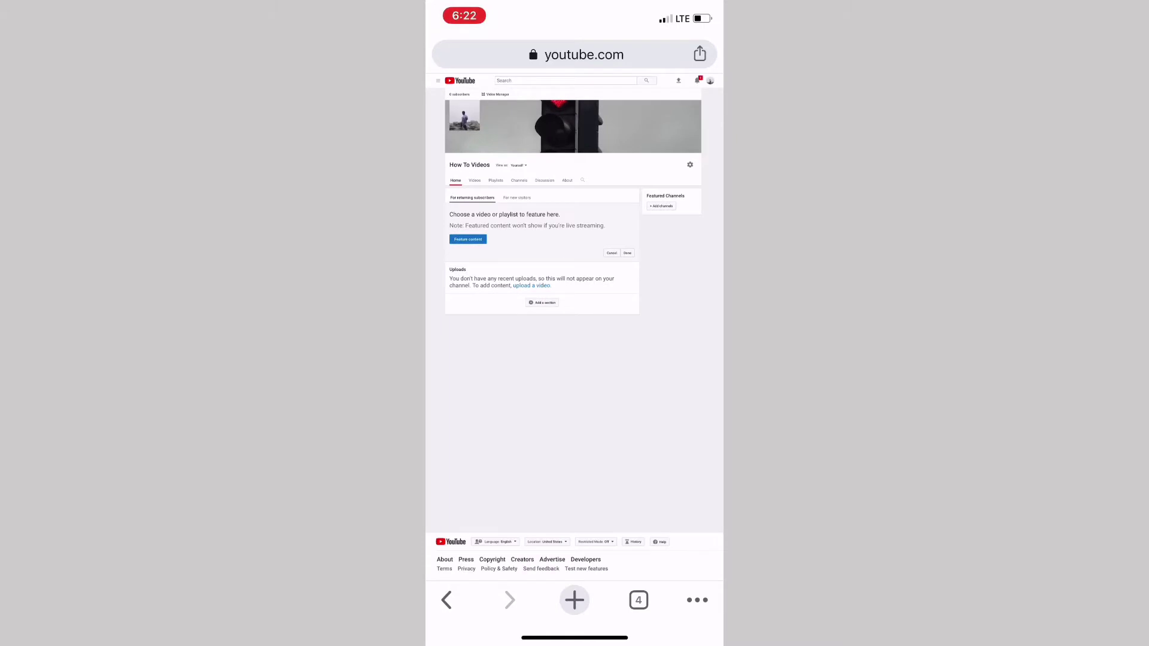
pyautogui.scroll(5, 575, 225)
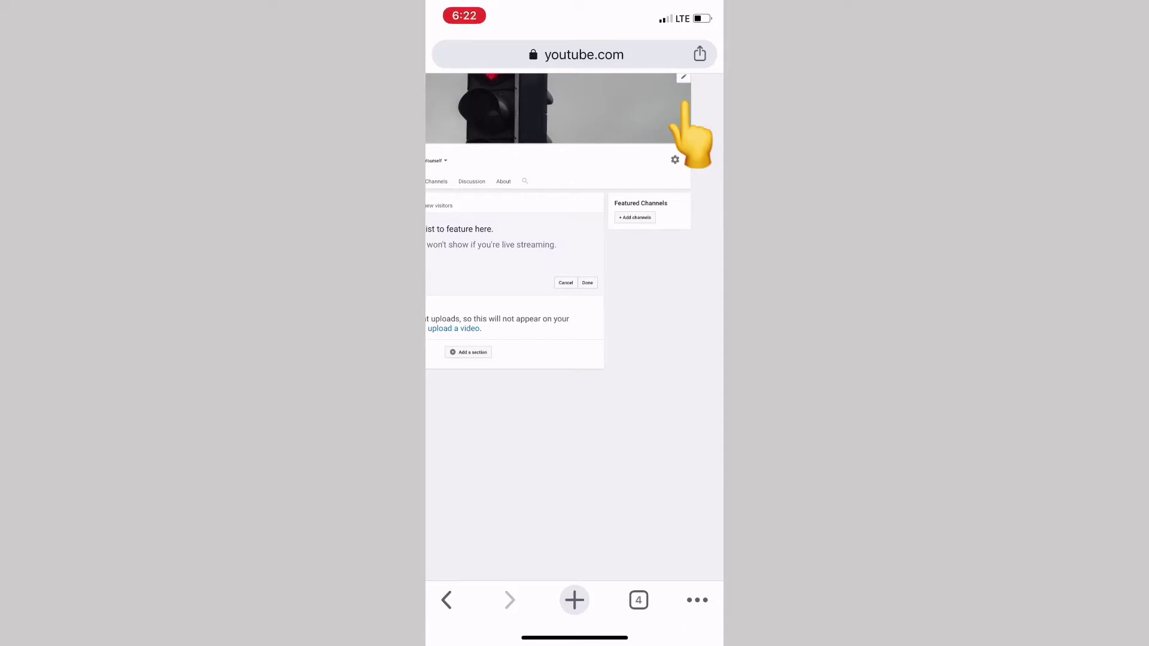
pyautogui.click(684, 76)
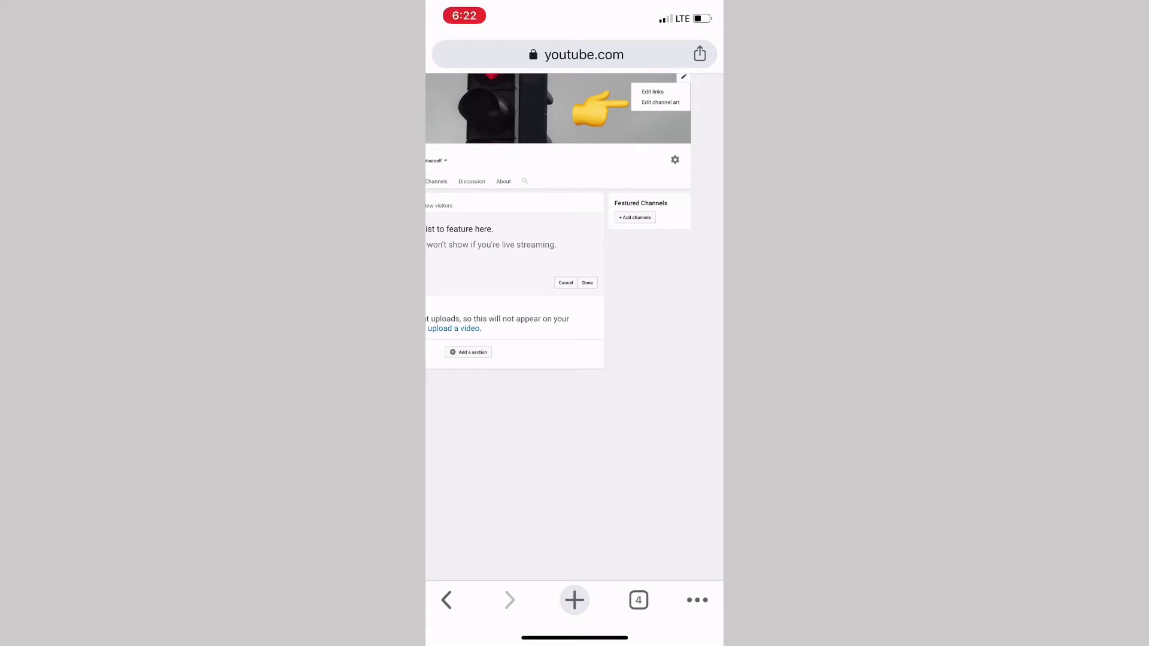
pyautogui.click(660, 102)
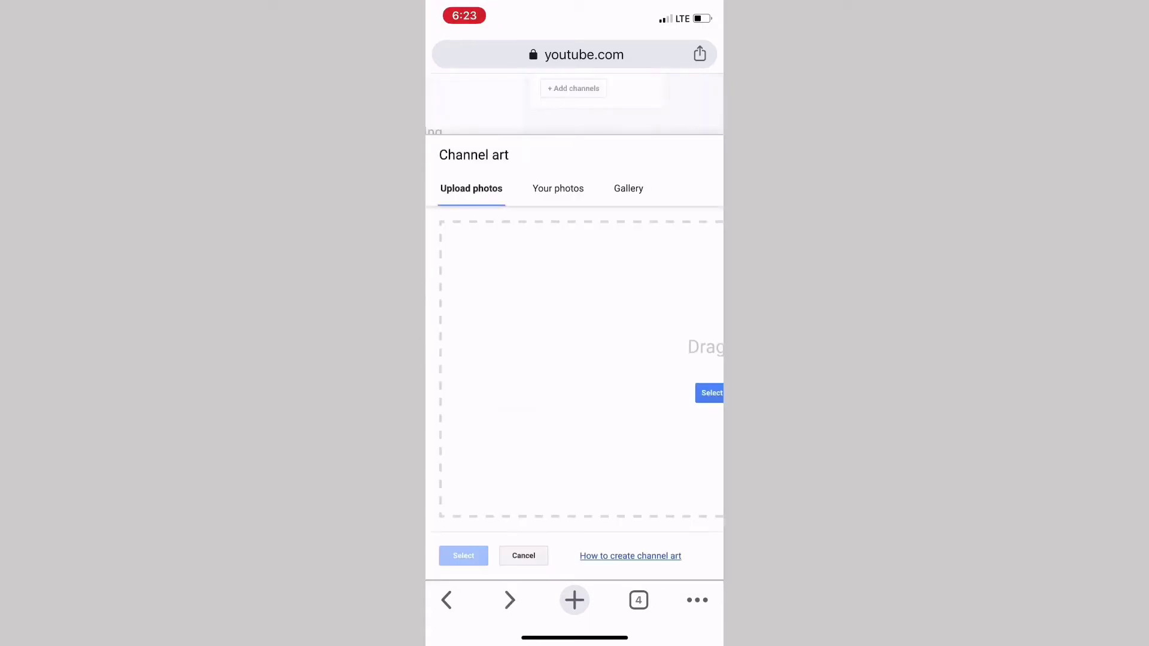
pyautogui.scroll(-5, 575, 323)
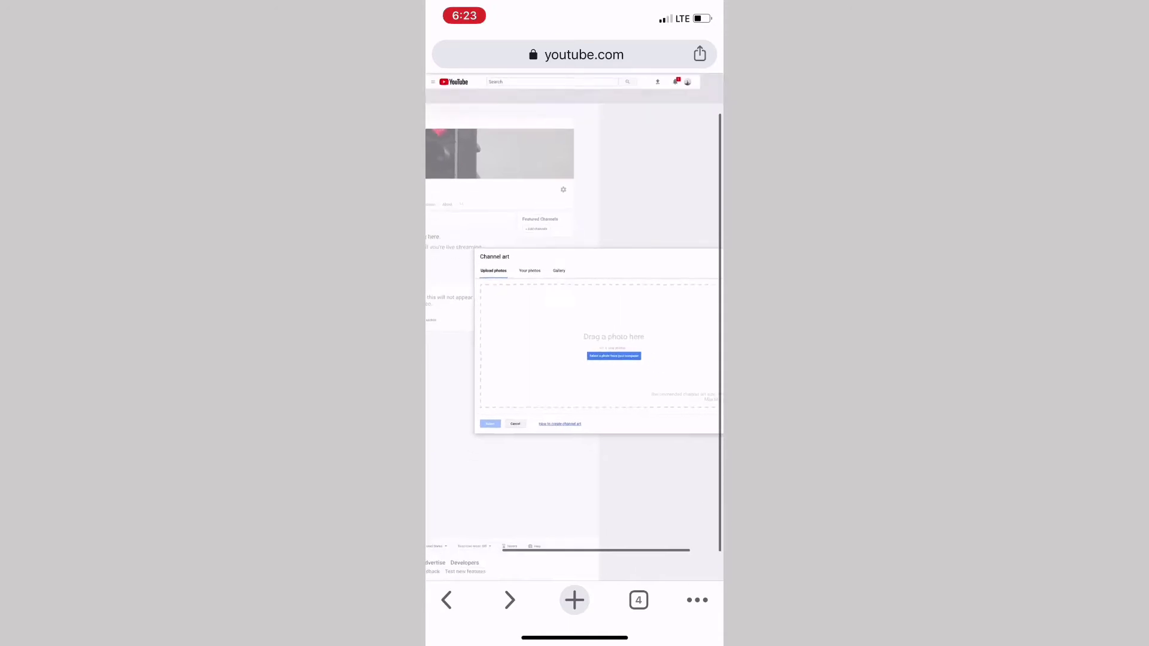
pyautogui.scroll(3, 575, 324)
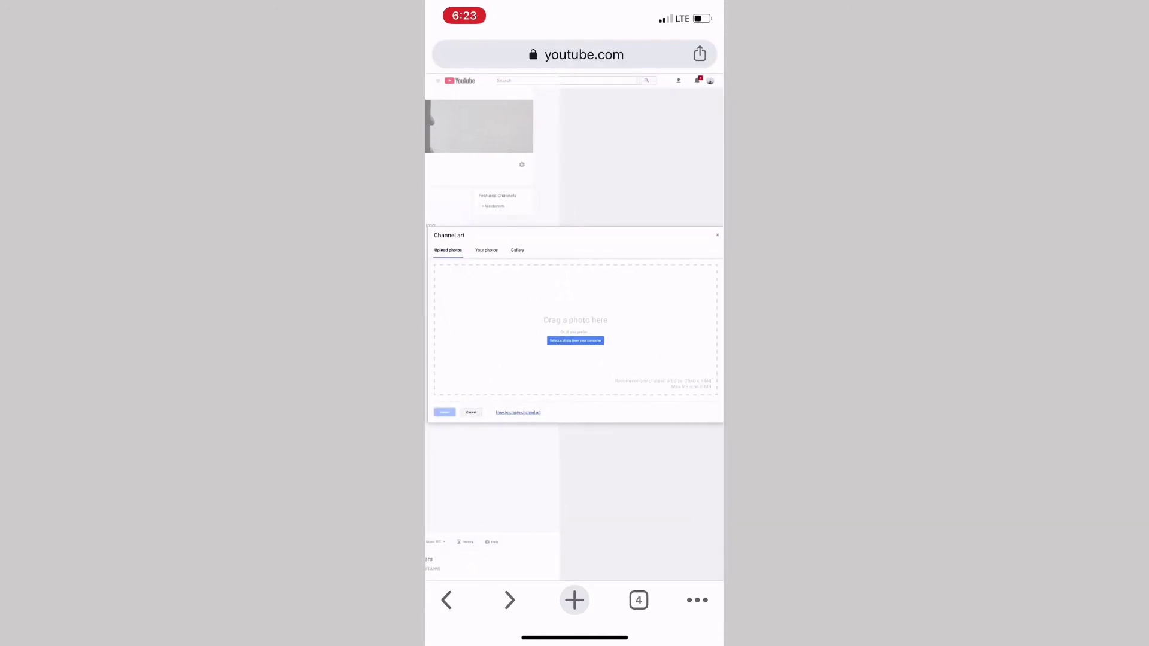
pyautogui.scroll(3, 575, 323)
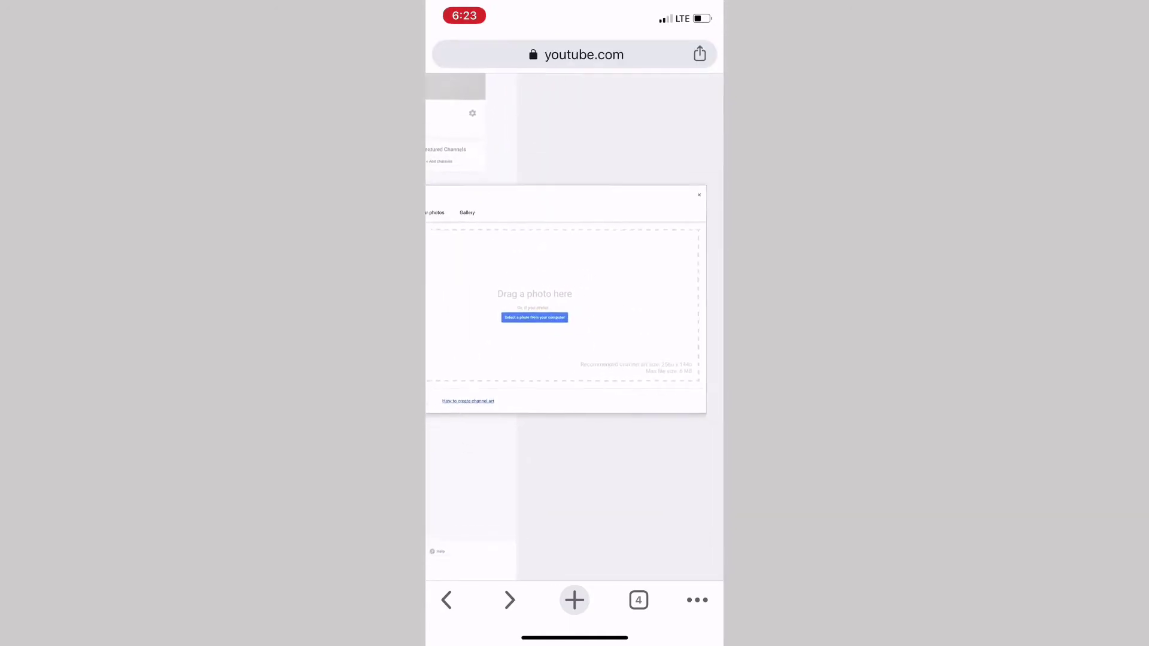
pyautogui.scroll(-3, 575, 323)
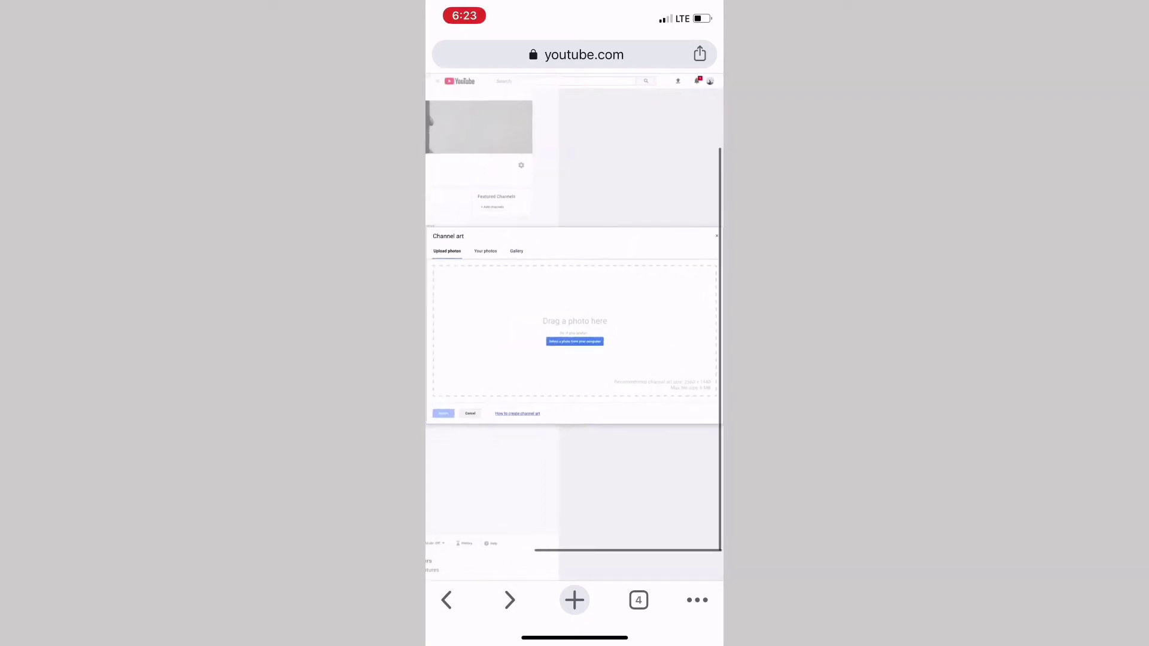
pyautogui.scroll(-3, 575, 323)
pyautogui.scroll(3, 575, 360)
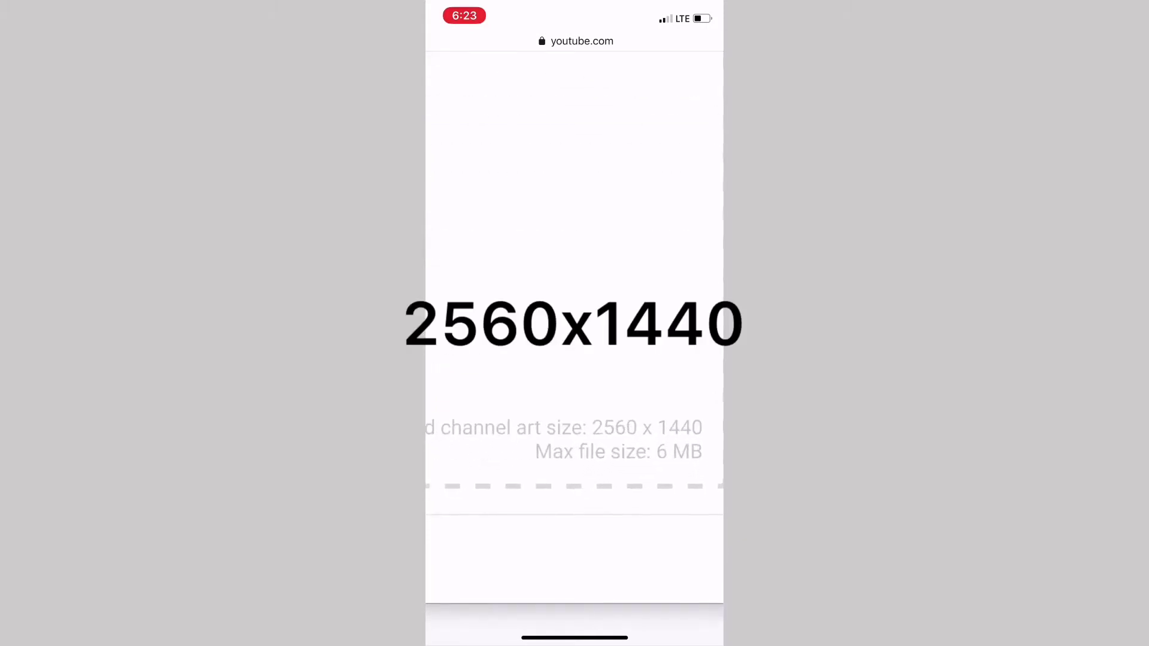
pyautogui.scroll(-3, 575, 359)
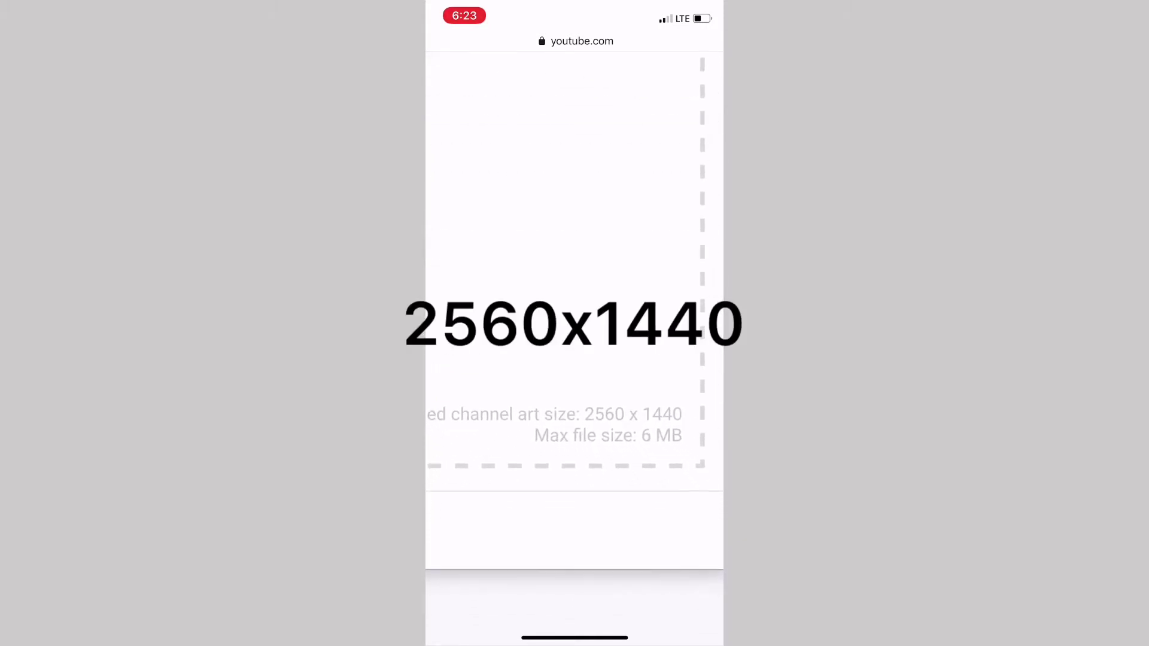
pyautogui.scroll(-3, 574, 360)
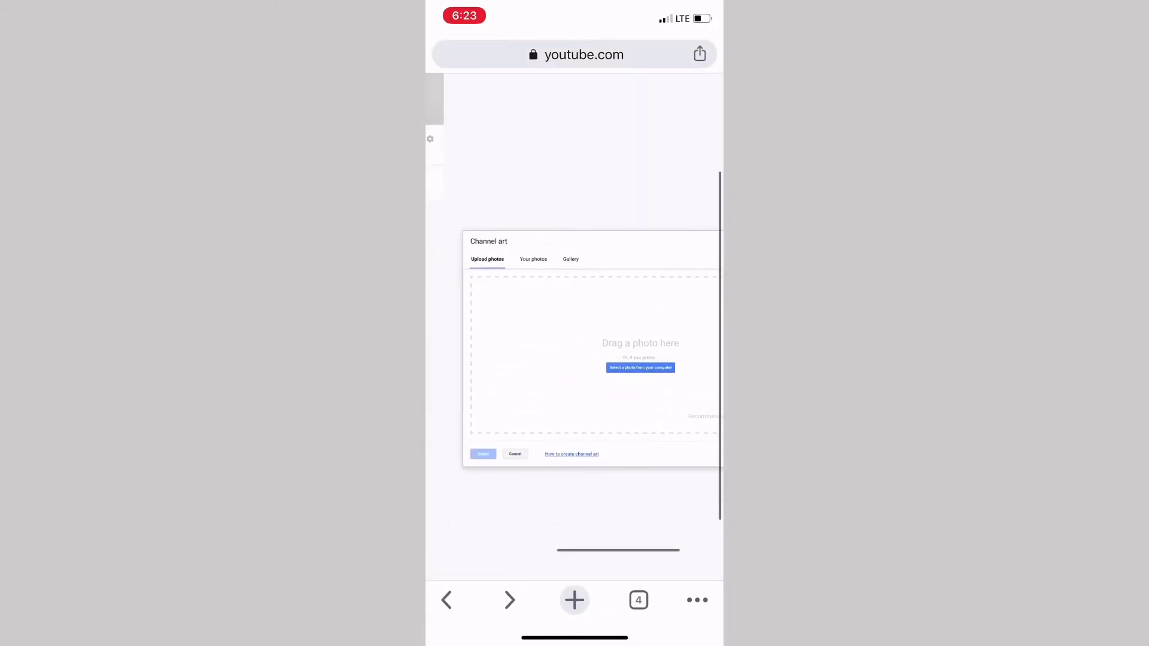
pyautogui.scroll(-3, 575, 342)
pyautogui.hscroll(1, 575, 342)
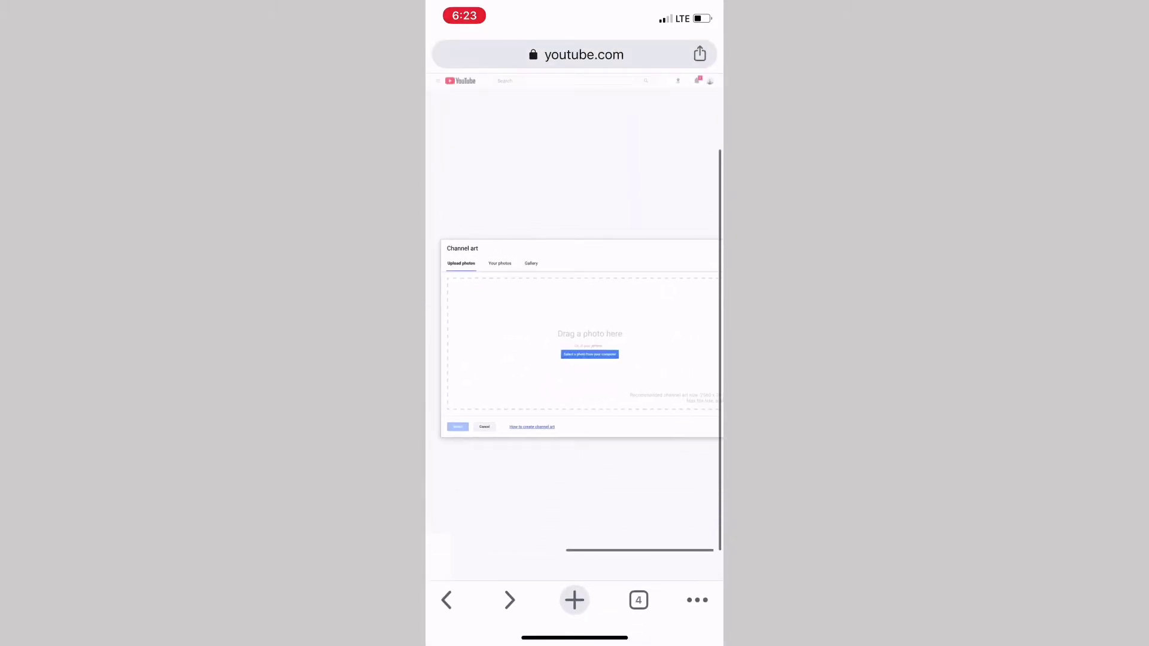
# Step: Search the App Store for 'canva' and open the Canva app
pyautogui.moveTo(575, 638); pyautogui.dragTo(575, 360)
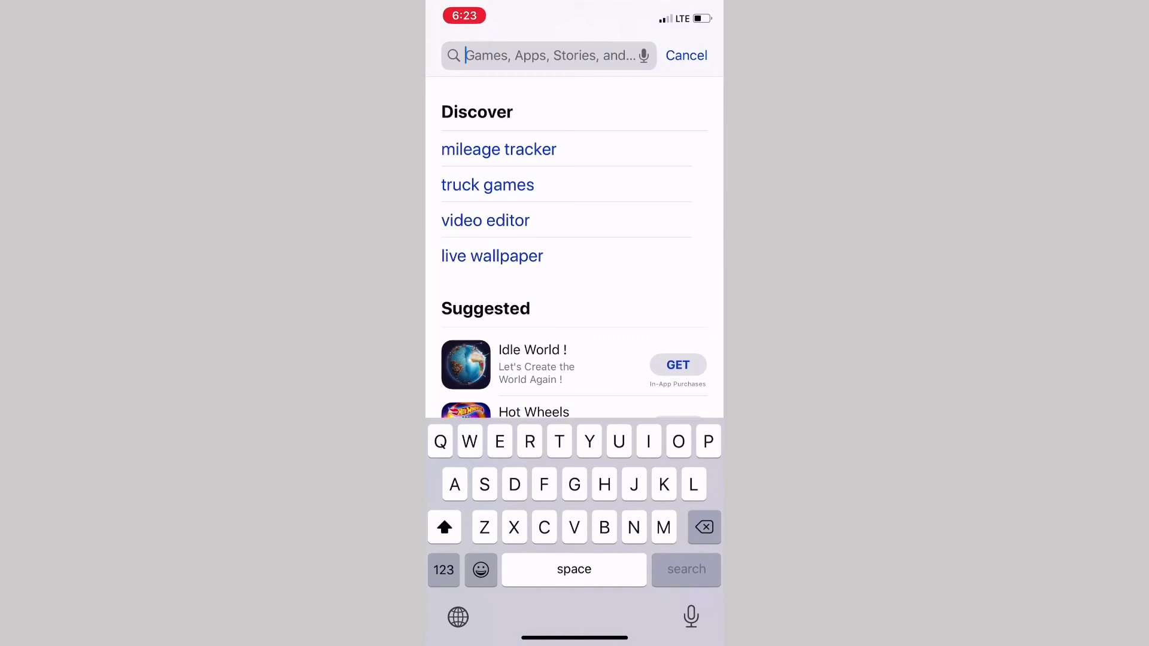
pyautogui.write('canva')
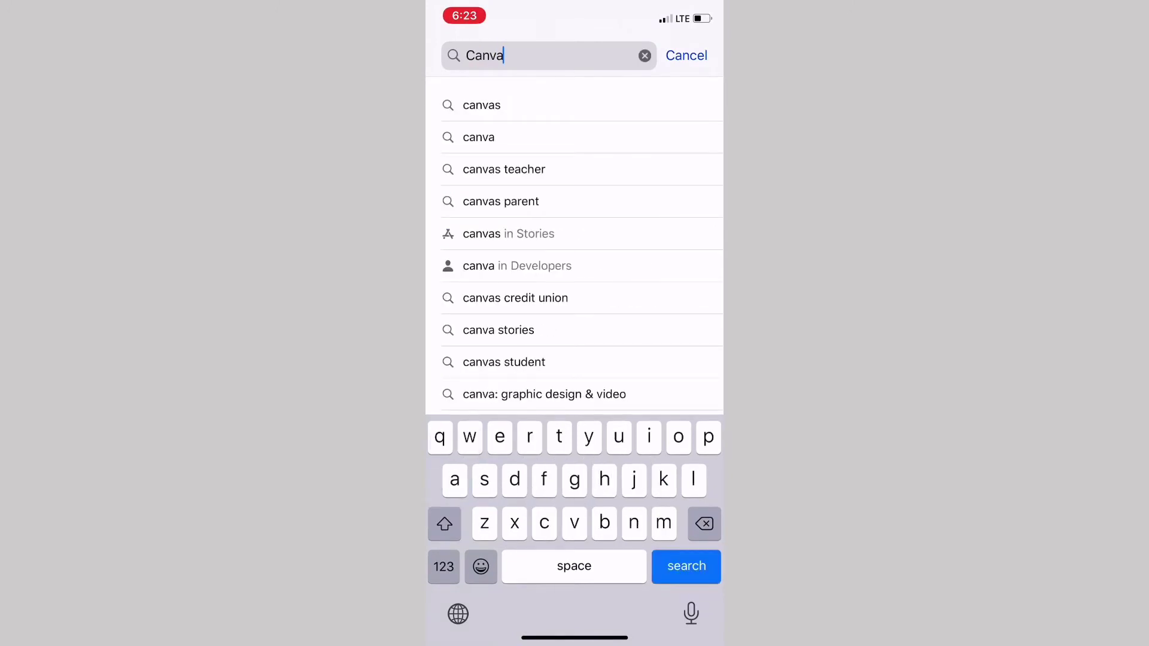
pyautogui.click(479, 137)
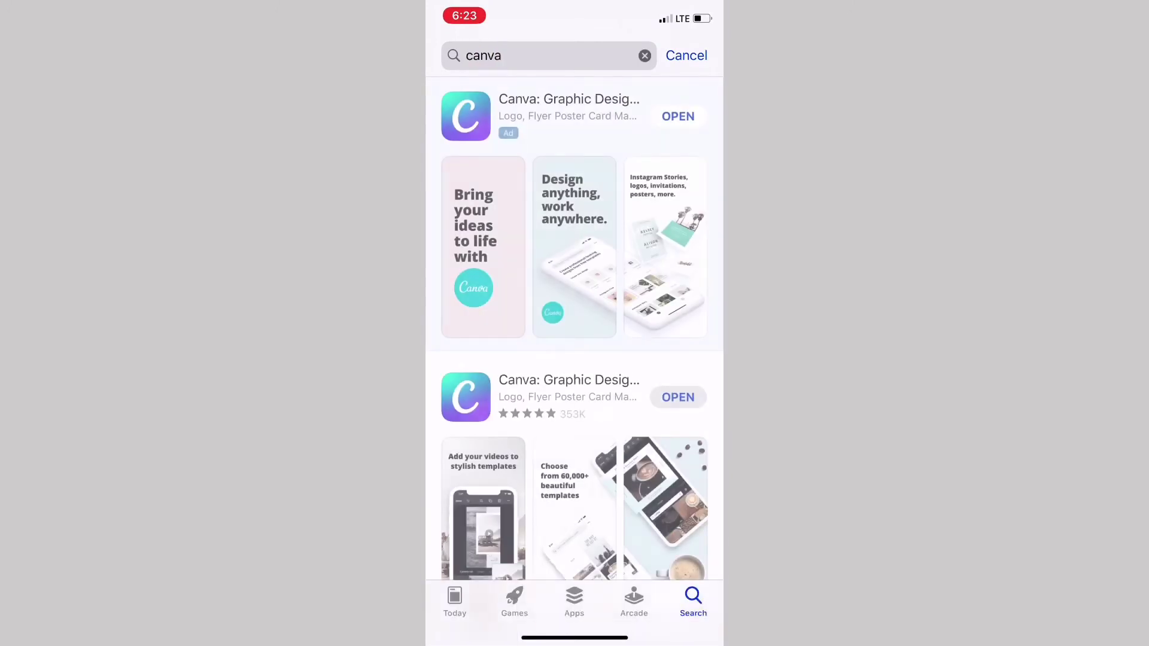
pyautogui.scroll(-2, 574, 359)
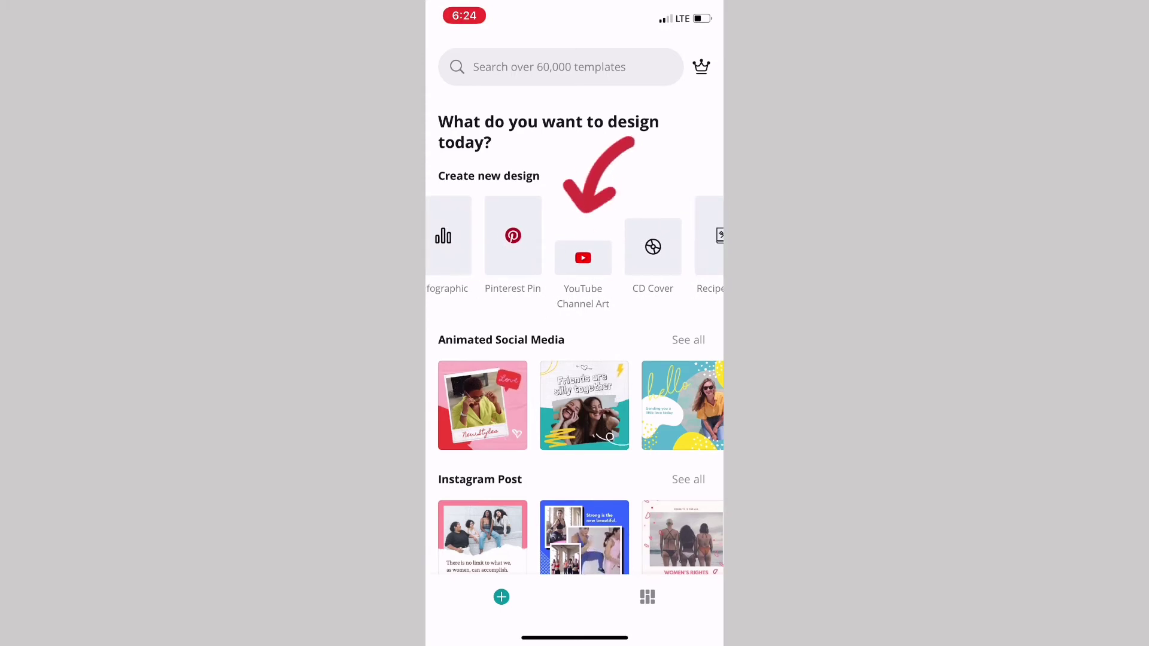
# Step: Browse Canva's YouTube Channel Art templates, then open the Yumbee Yogurt Logo template
pyautogui.click(583, 257)
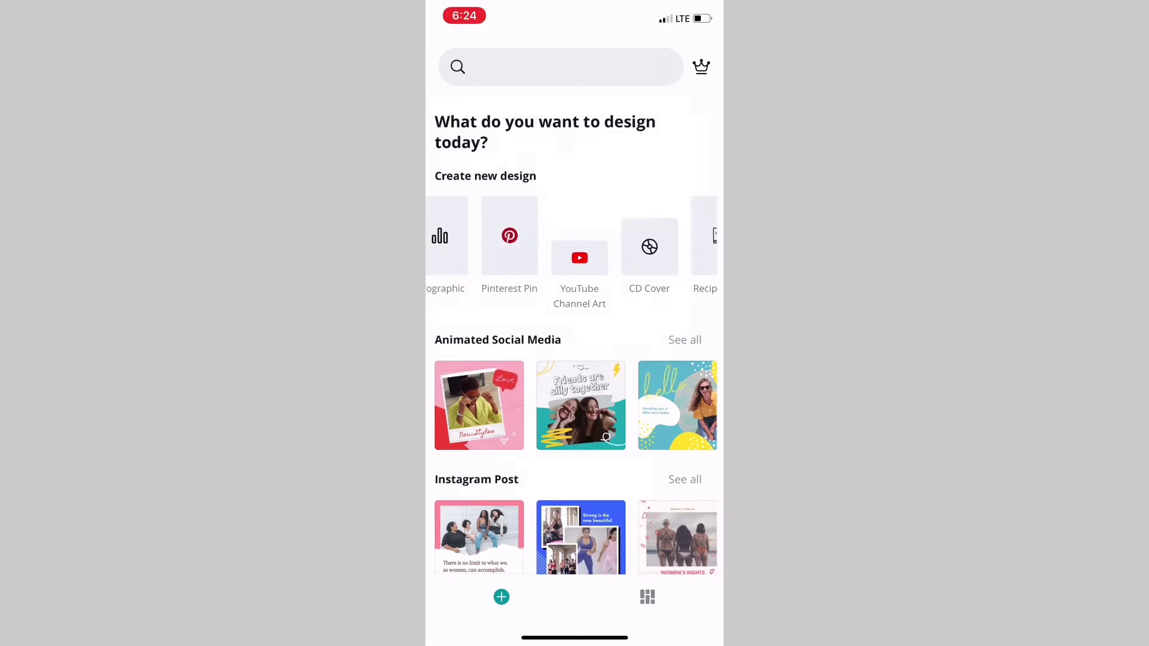
pyautogui.scroll(-10, 575, 337)
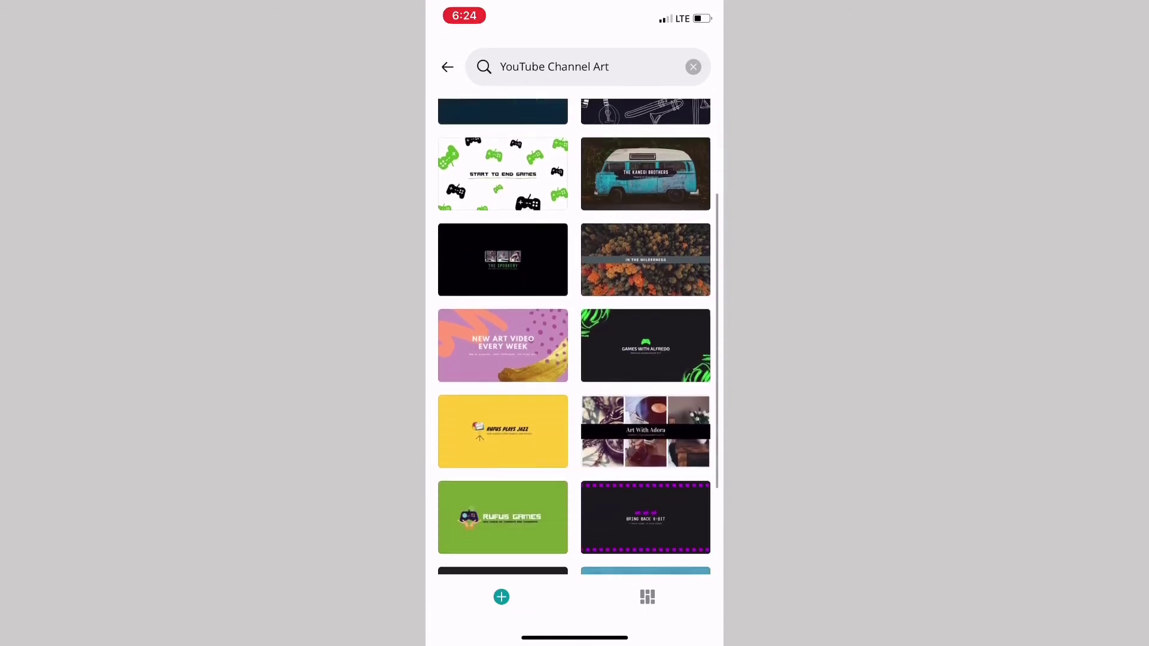
pyautogui.scroll(2, 575, 337)
pyautogui.scroll(-5, 575, 337)
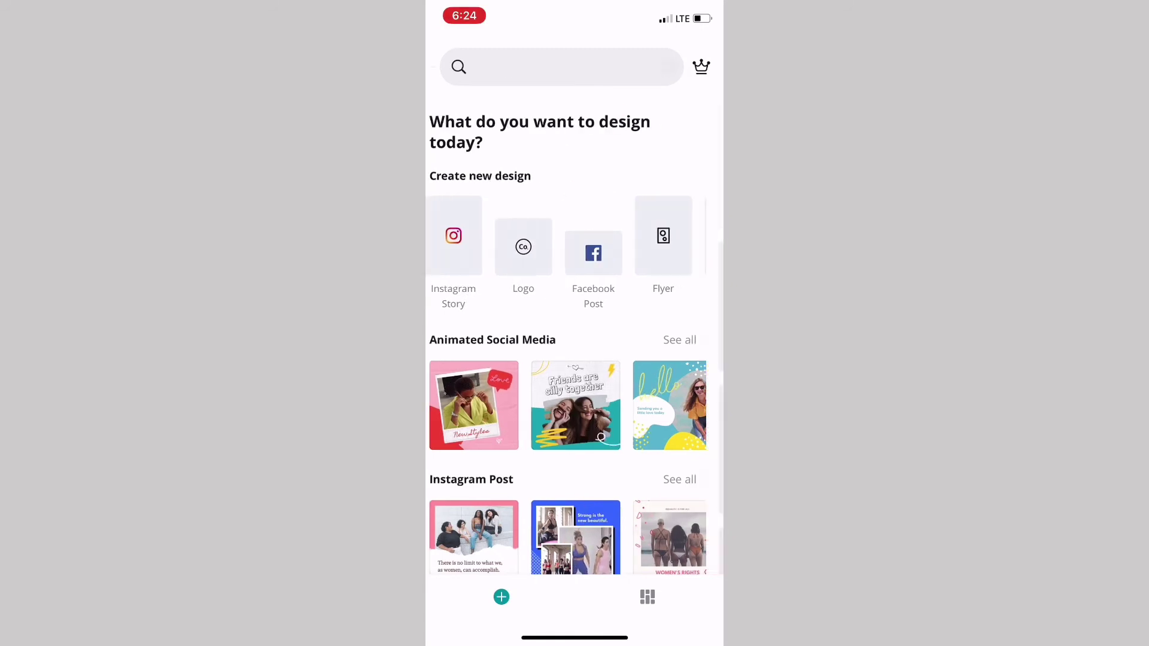
pyautogui.click(533, 247)
pyautogui.scroll(-5, 574, 341)
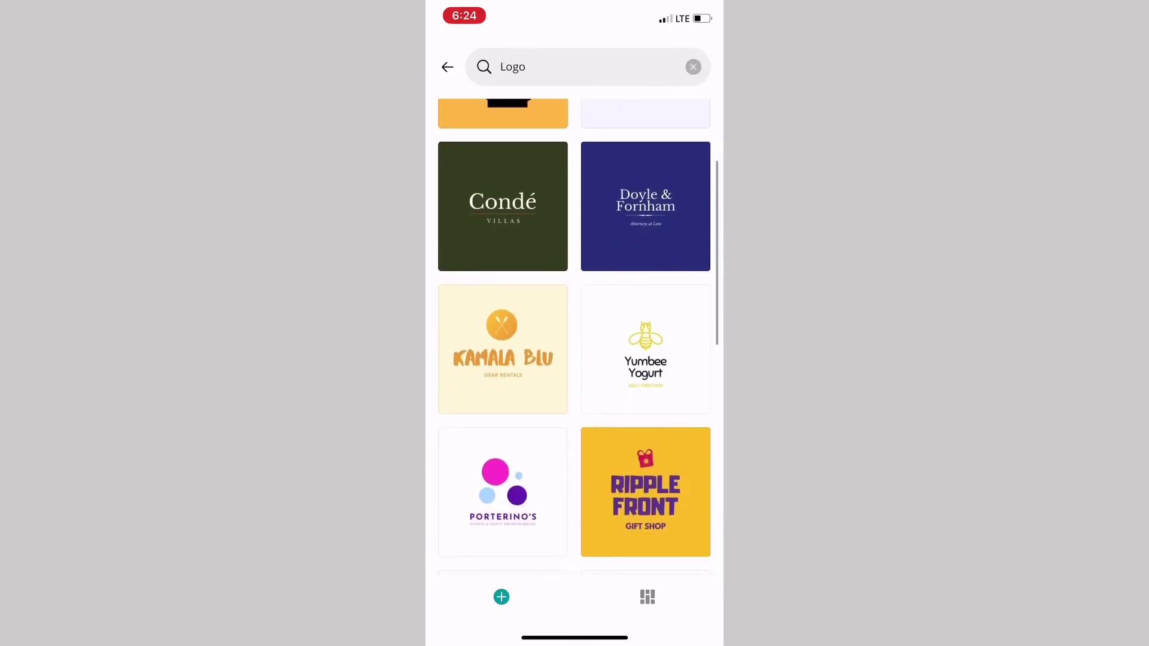
pyautogui.click(646, 349)
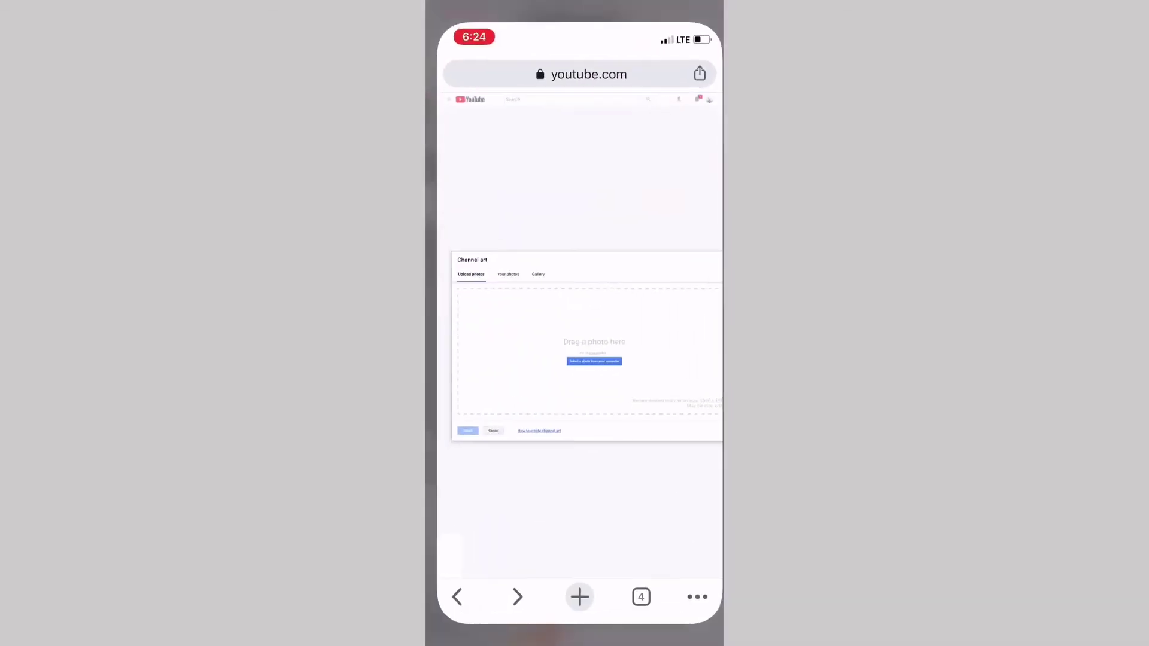
pyautogui.scroll(3, 574, 359)
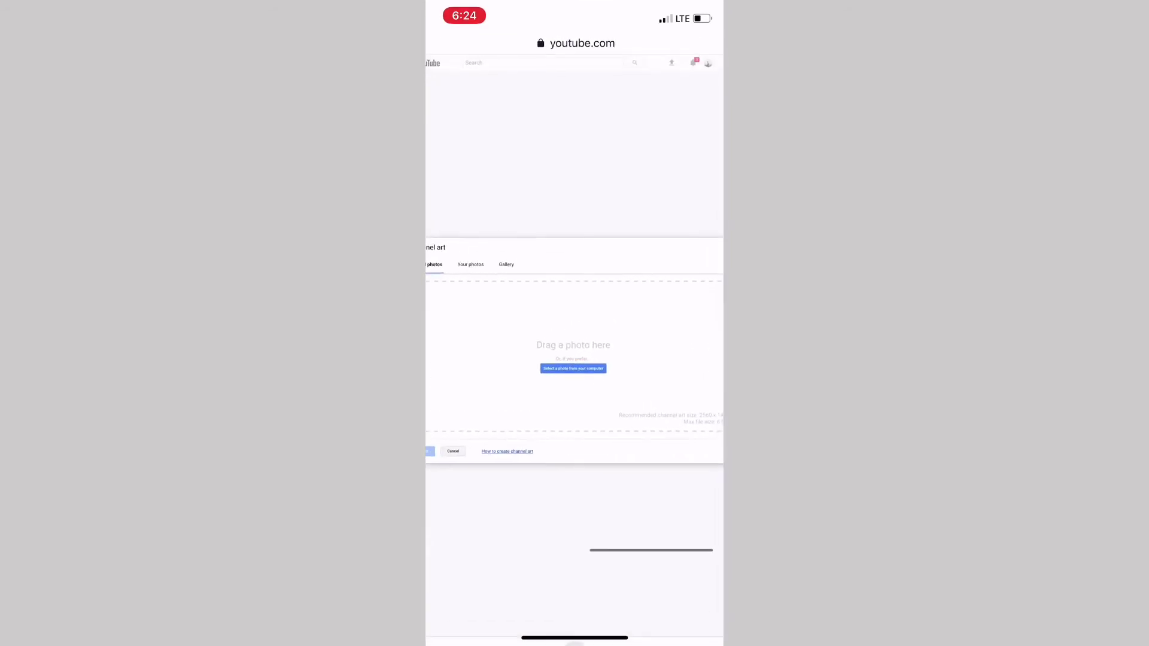
pyautogui.hscroll(1, 574, 364)
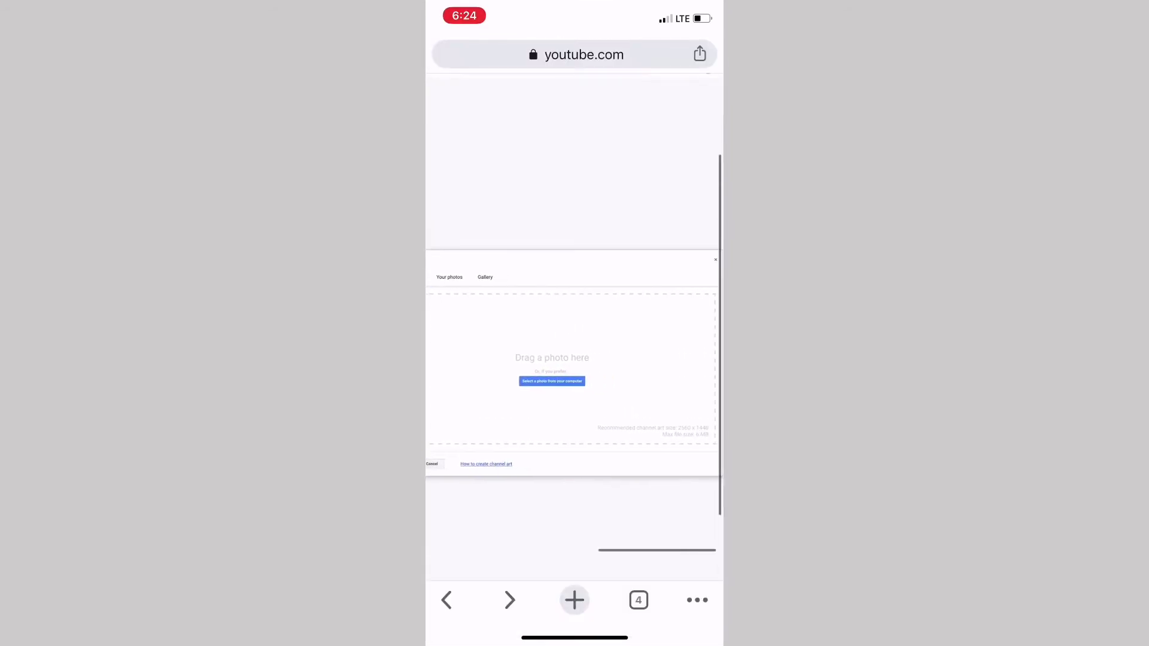
pyautogui.hscroll(-2, 574, 341)
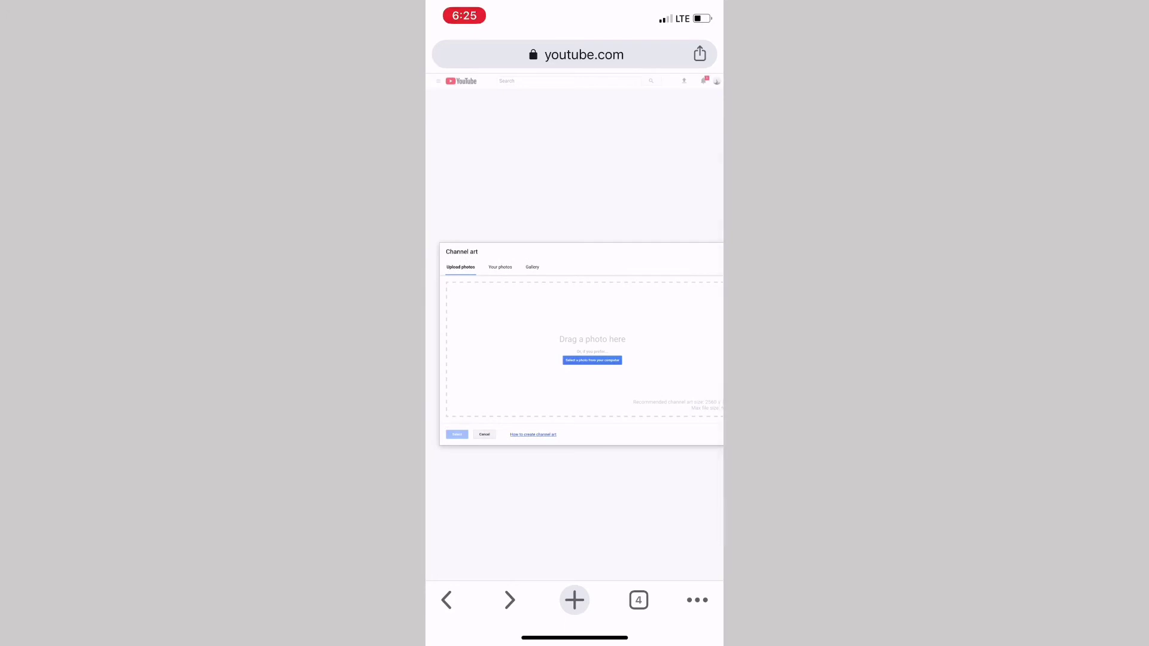
pyautogui.scroll(2, 575, 350)
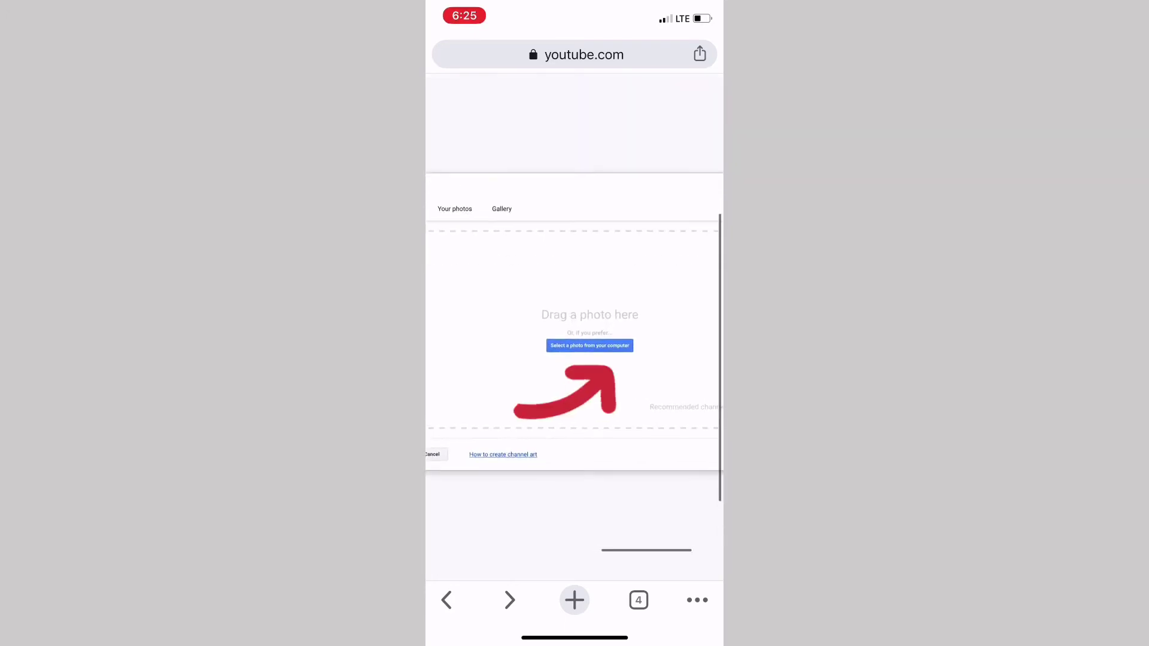
# Step: Upload the HOW TO VIDEOS banner from Photo Library > Favorites as channel art
pyautogui.click(589, 346)
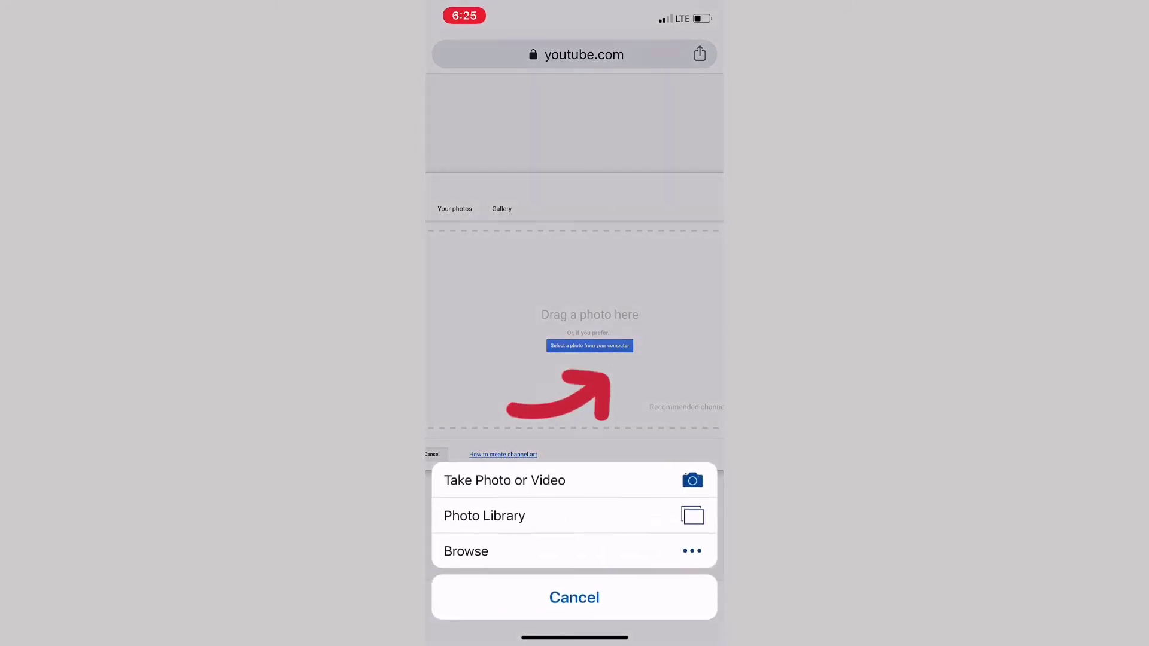
pyautogui.click(484, 515)
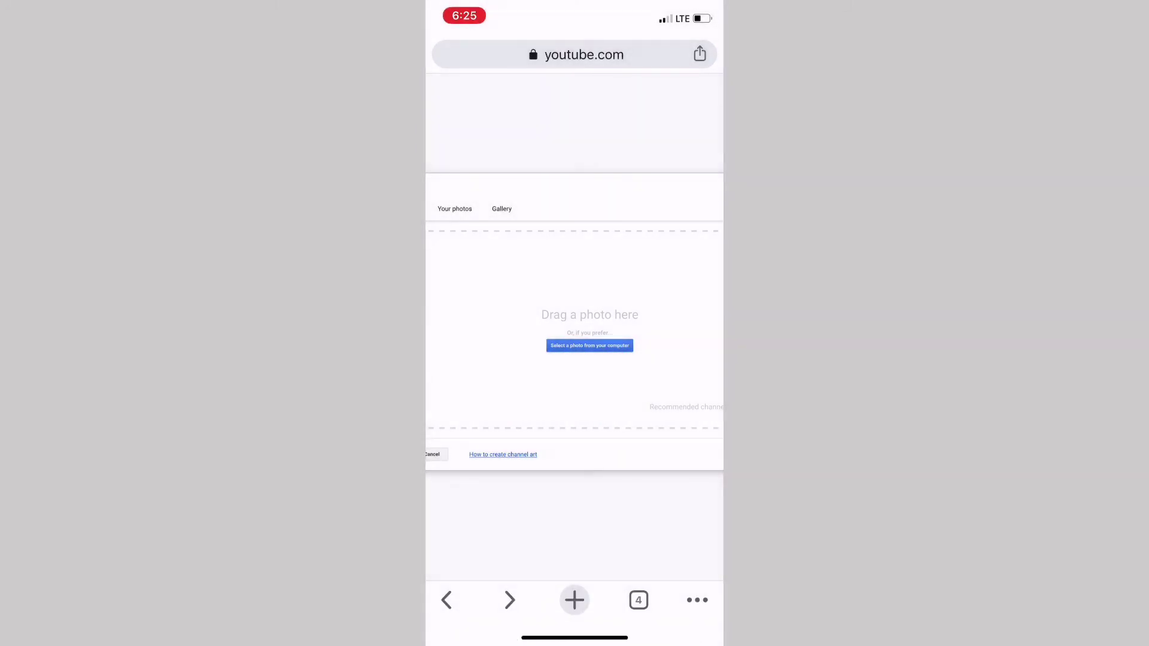
pyautogui.click(574, 247)
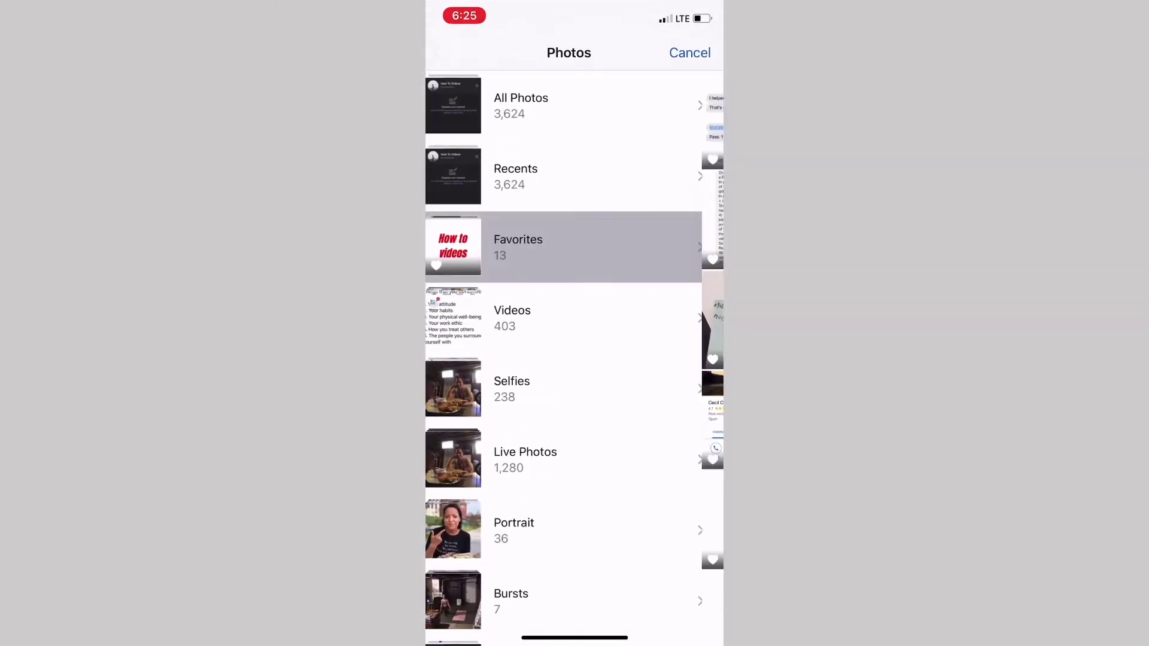
pyautogui.click(673, 423)
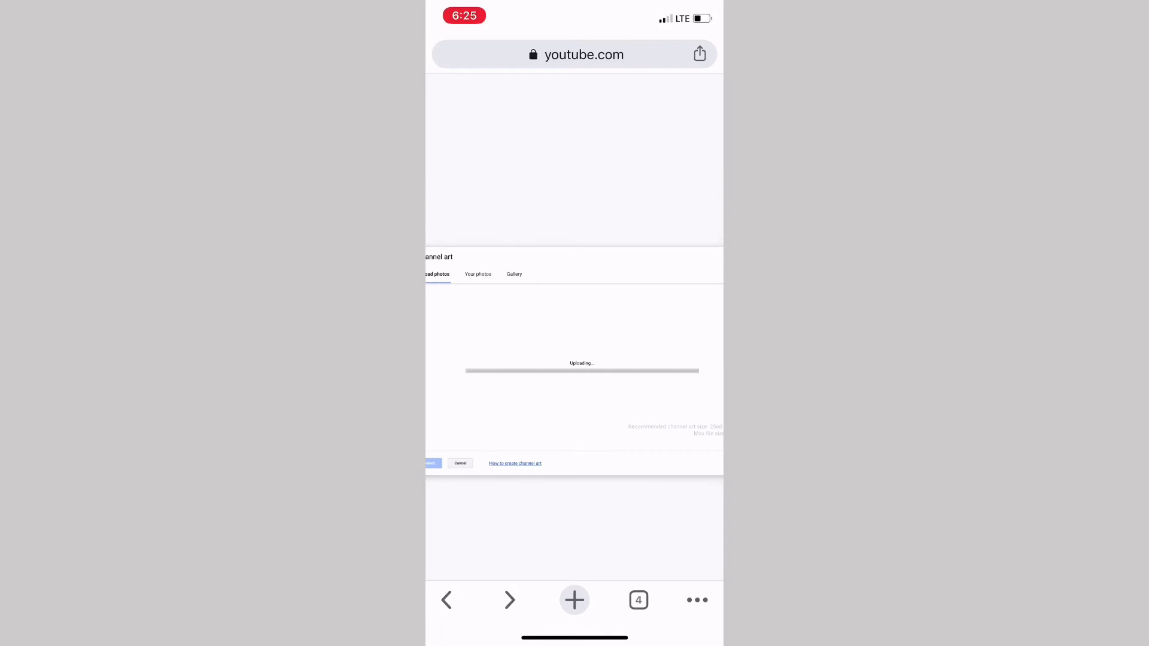
pyautogui.scroll(3, 575, 341)
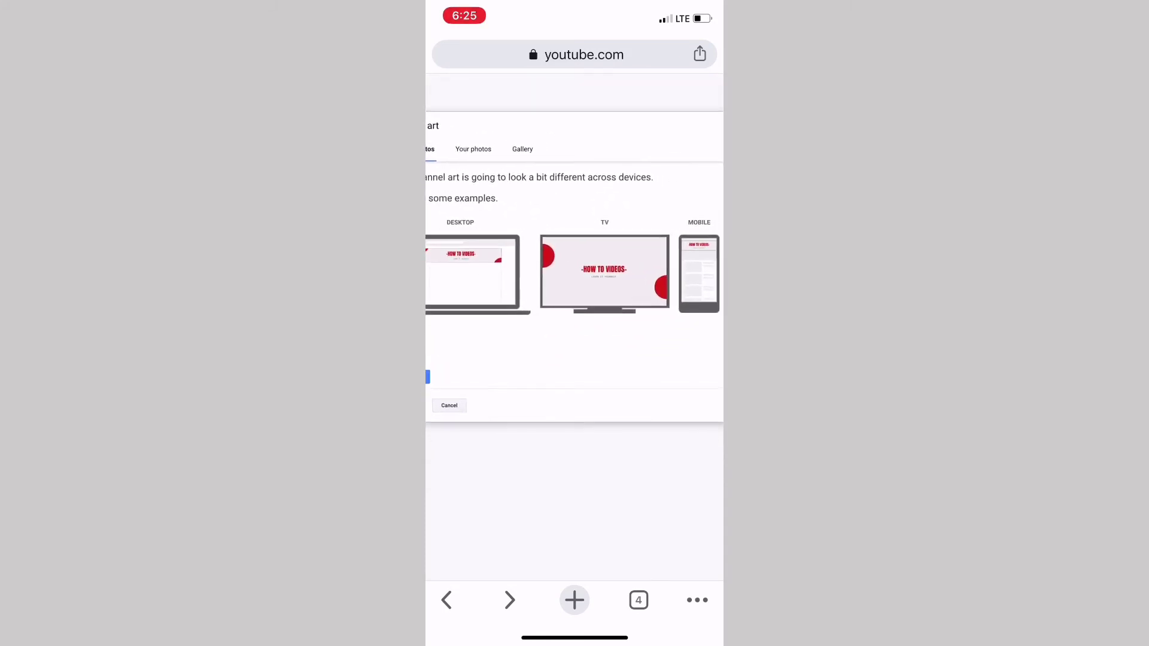
pyautogui.scroll(-3, 576, 332)
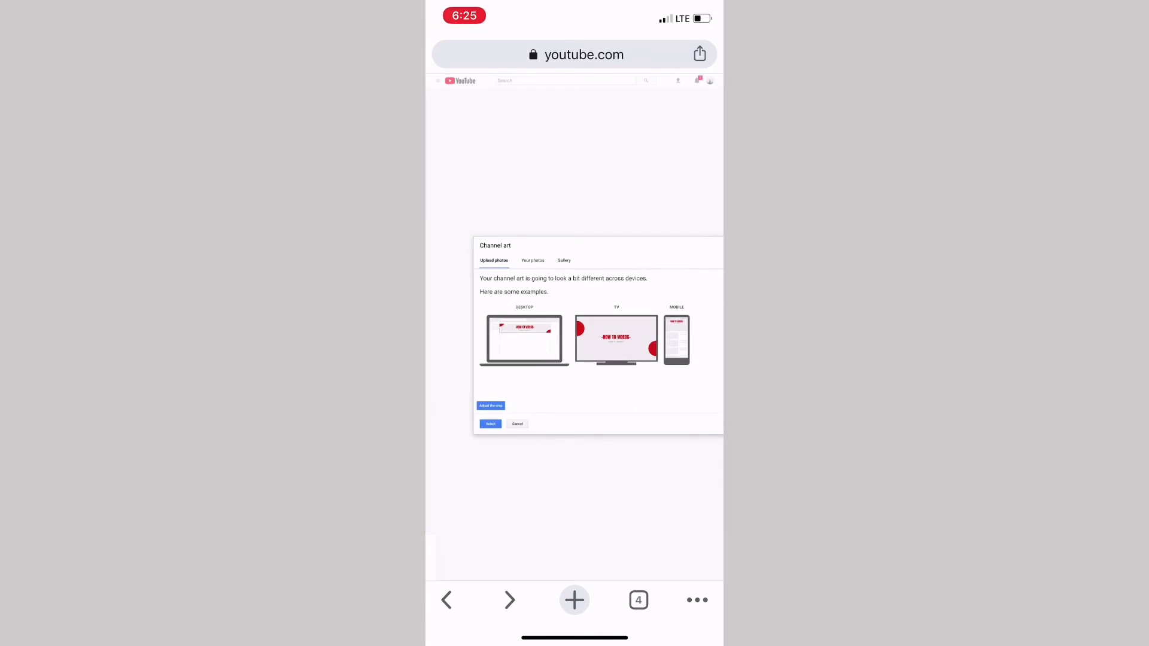
pyautogui.scroll(3, 575, 341)
pyautogui.hscroll(3, 575, 341)
pyautogui.hscroll(-4, 575, 341)
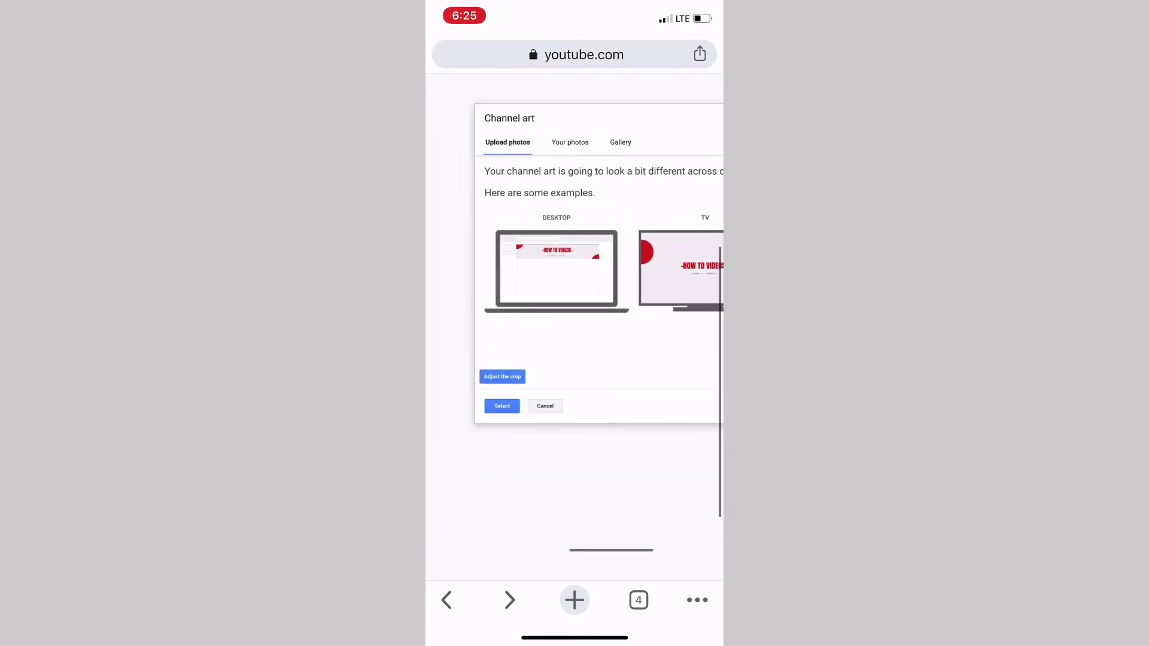
pyautogui.hscroll(5, 575, 341)
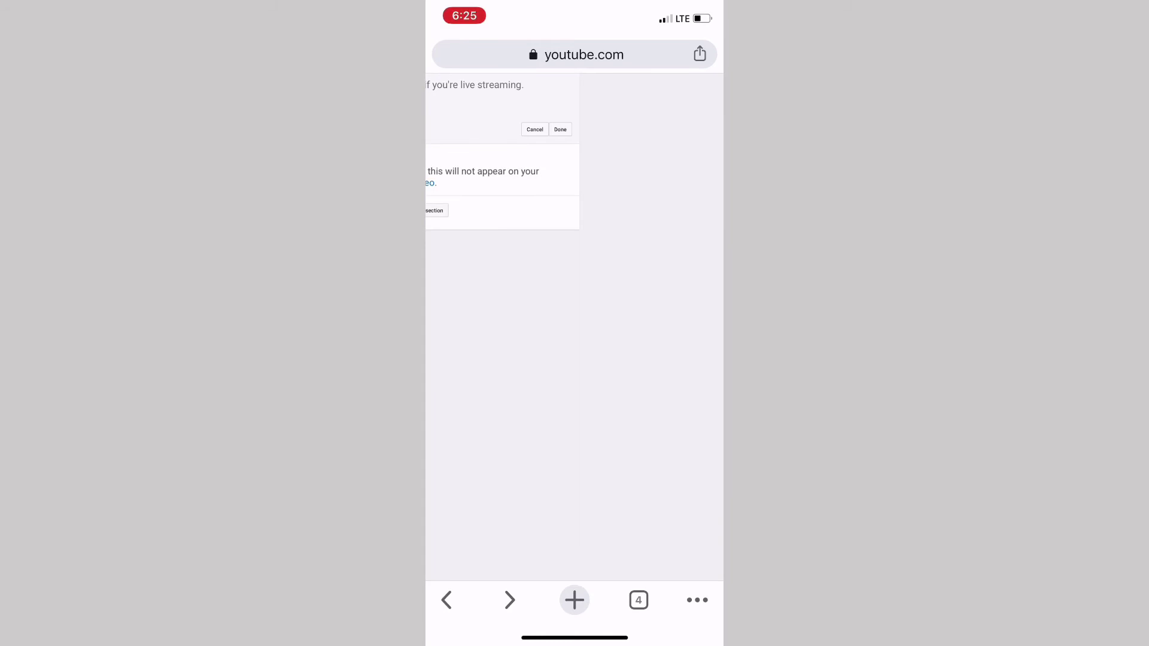
pyautogui.scroll(-3, 575, 328)
pyautogui.scroll(-2, 575, 327)
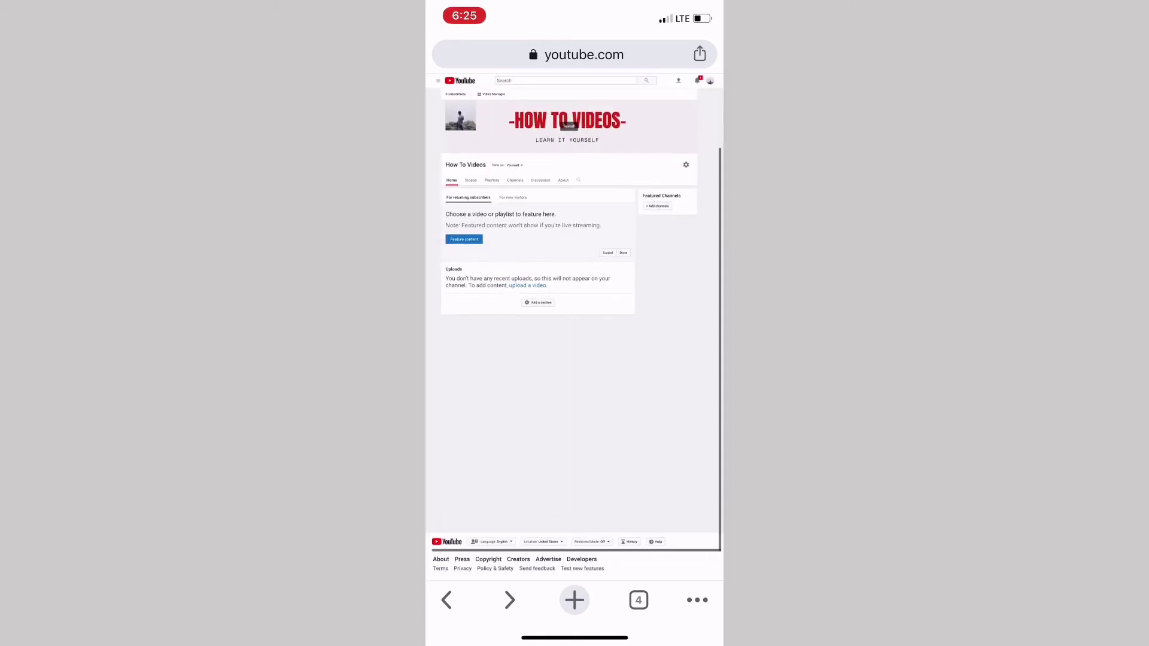
pyautogui.scroll(2, 575, 315)
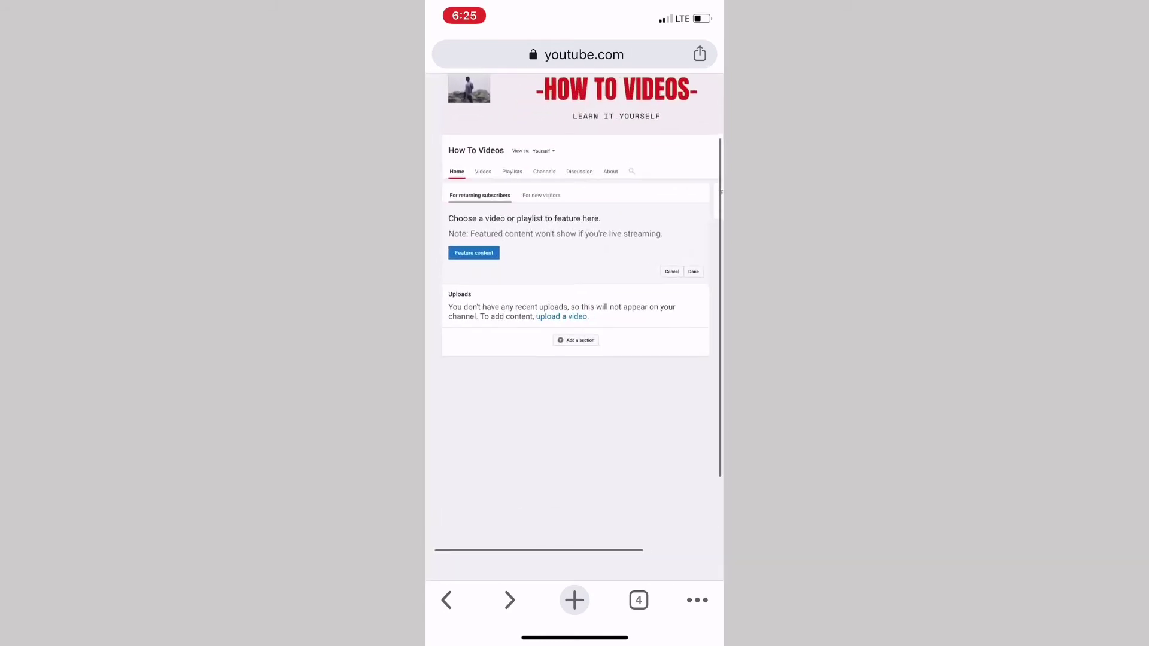
pyautogui.scroll(1, 576, 315)
pyautogui.scroll(2, 576, 315)
pyautogui.scroll(2, 575, 314)
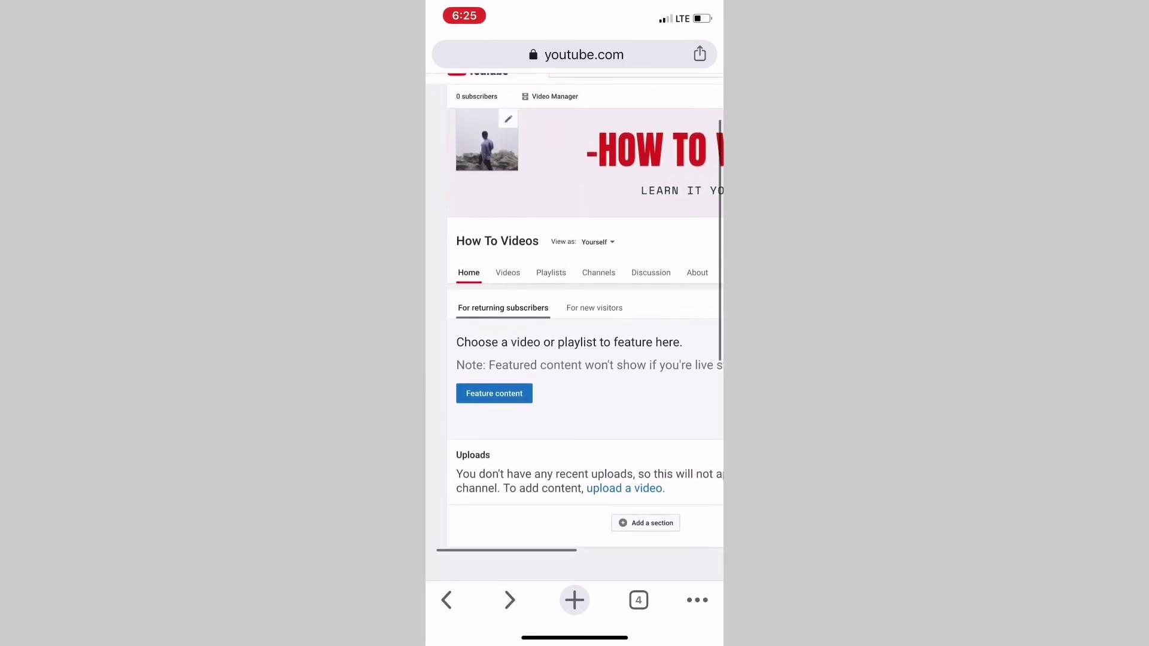
pyautogui.scroll(1, 574, 314)
# Step: Choose the red 'How to videos' image, confirm its crop, and dismiss the updated notice
pyautogui.click(509, 122)
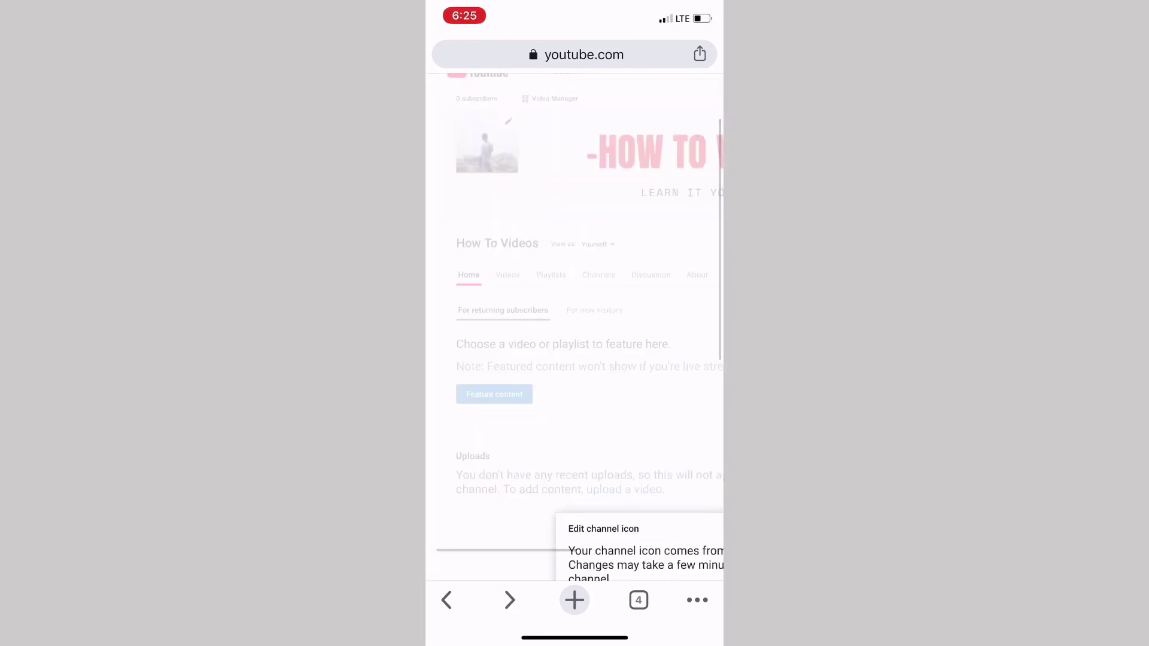
pyautogui.scroll(-2, 575, 327)
pyautogui.scroll(-3, 575, 327)
pyautogui.scroll(-2, 574, 314)
pyautogui.scroll(-2, 575, 315)
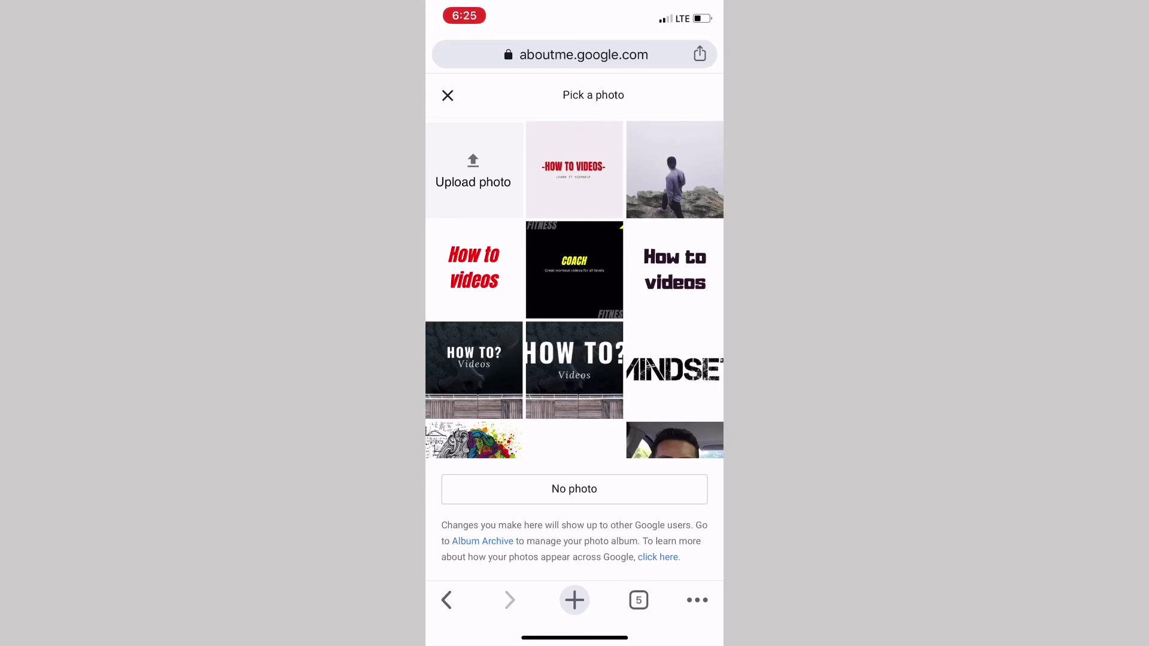
pyautogui.click(474, 270)
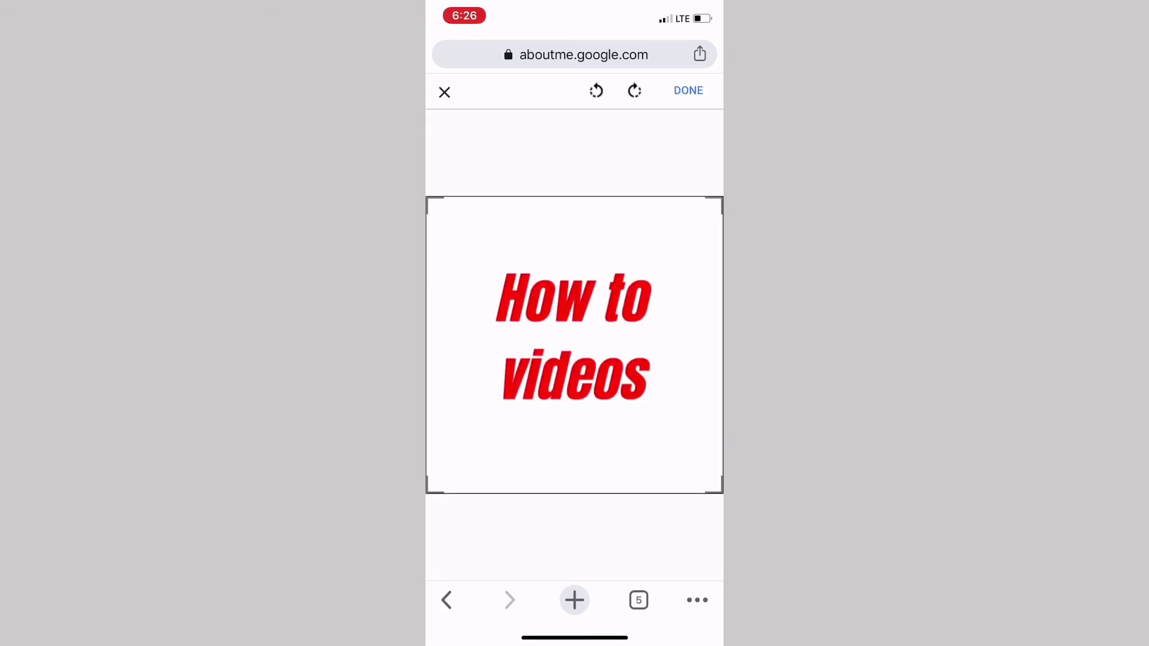
pyautogui.click(688, 89)
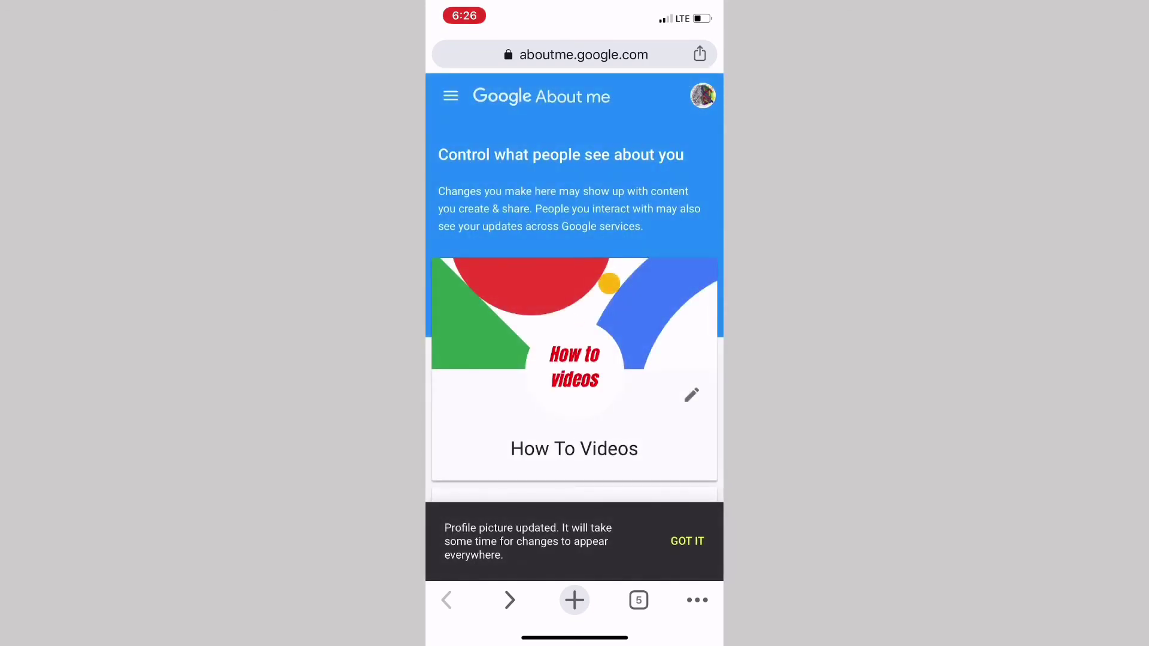
pyautogui.click(451, 95)
pyautogui.scroll(-2, 575, 359)
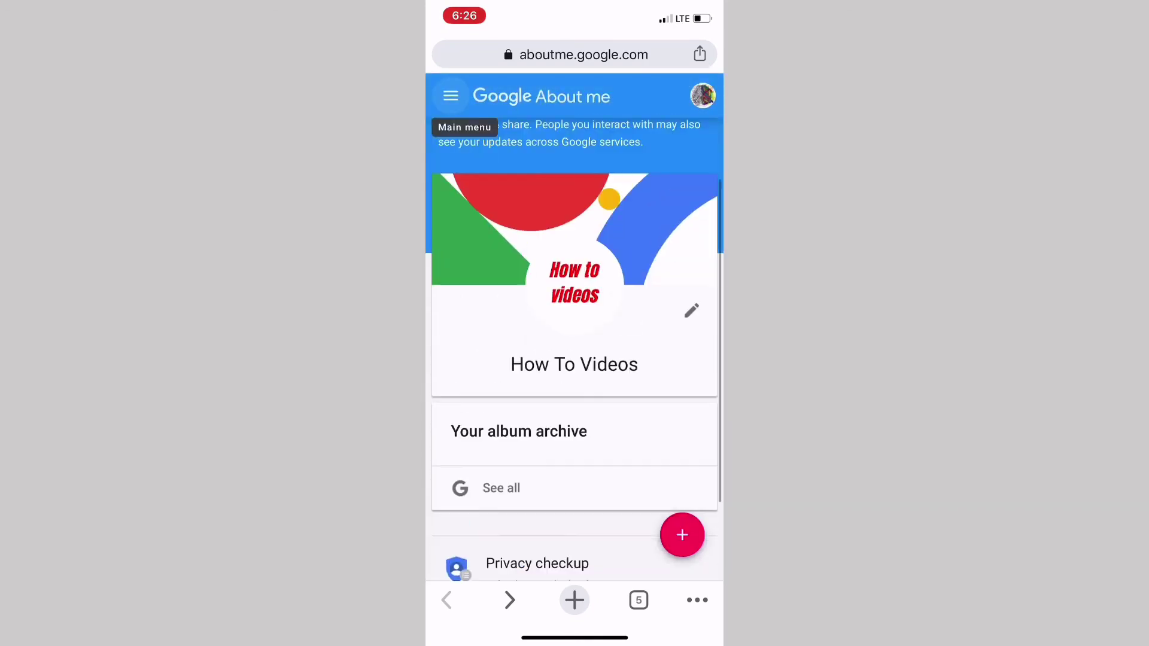
pyautogui.scroll(3, 575, 360)
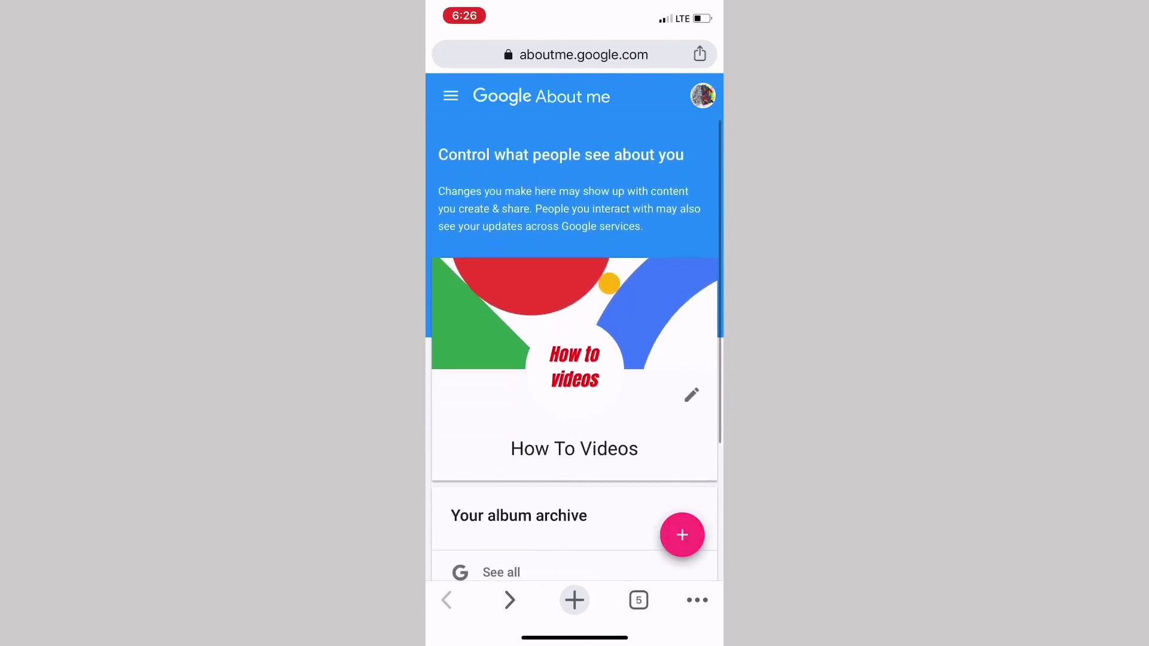
pyautogui.click(639, 600)
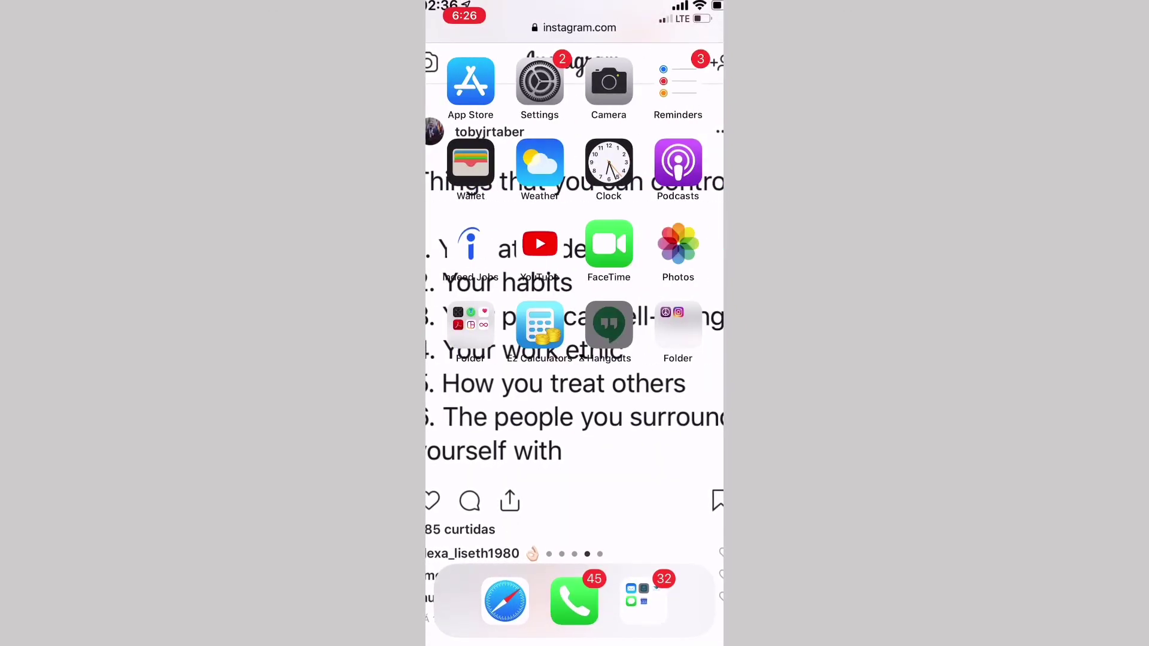